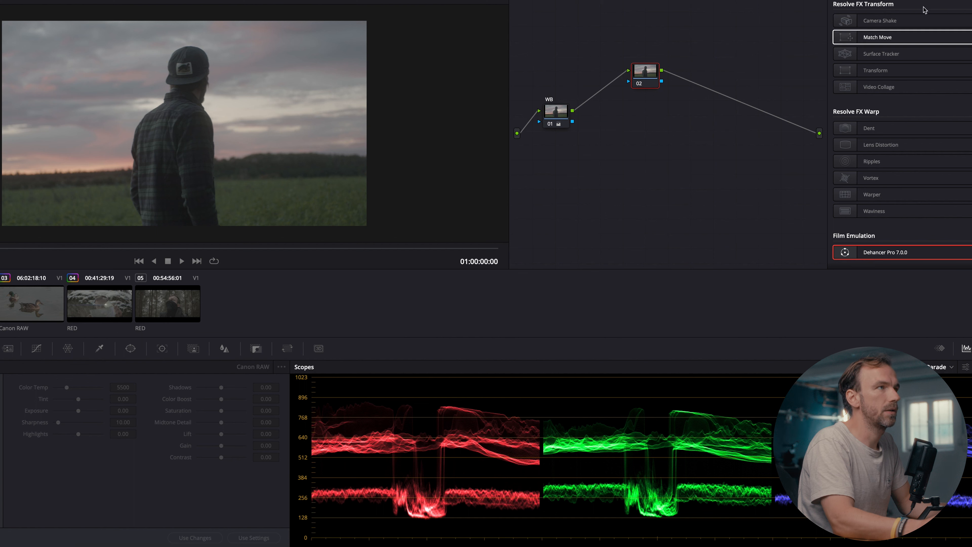
Apply the Dehancer Pro 7.0.0 film emulation effect to node 02 and set its input source to Choose Camera
{"action": "scroll", "coordinate": [919, 248], "scroll_direction": "down", "scroll_amount": 1}
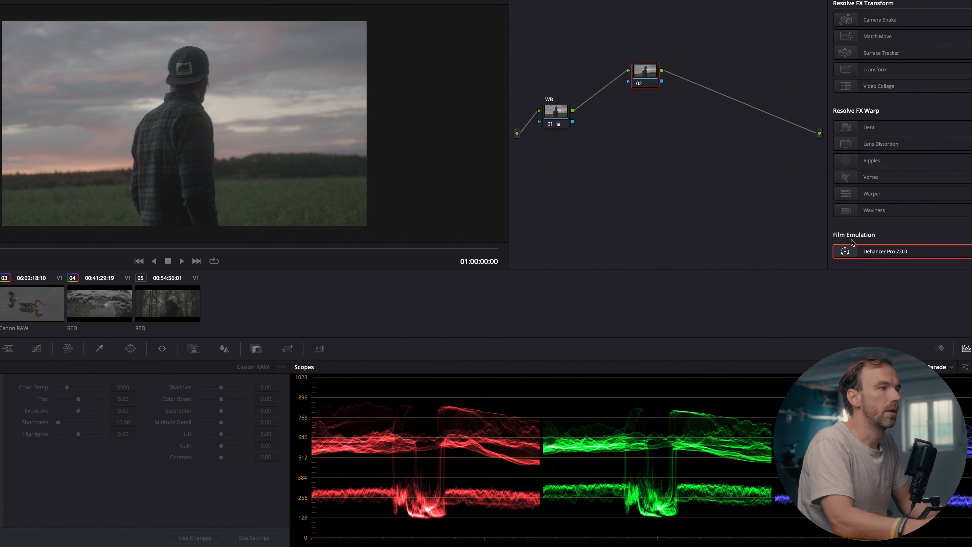
{"action": "left_click_drag", "start_coordinate": [897, 254], "coordinate": [654, 76]}
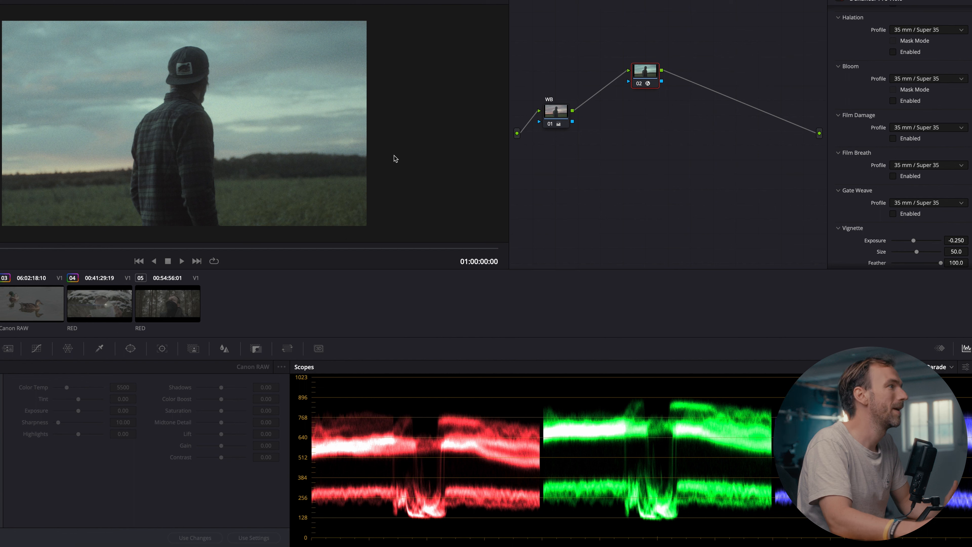
{"action": "scroll", "coordinate": [965, 142], "scroll_direction": "up", "scroll_amount": 15}
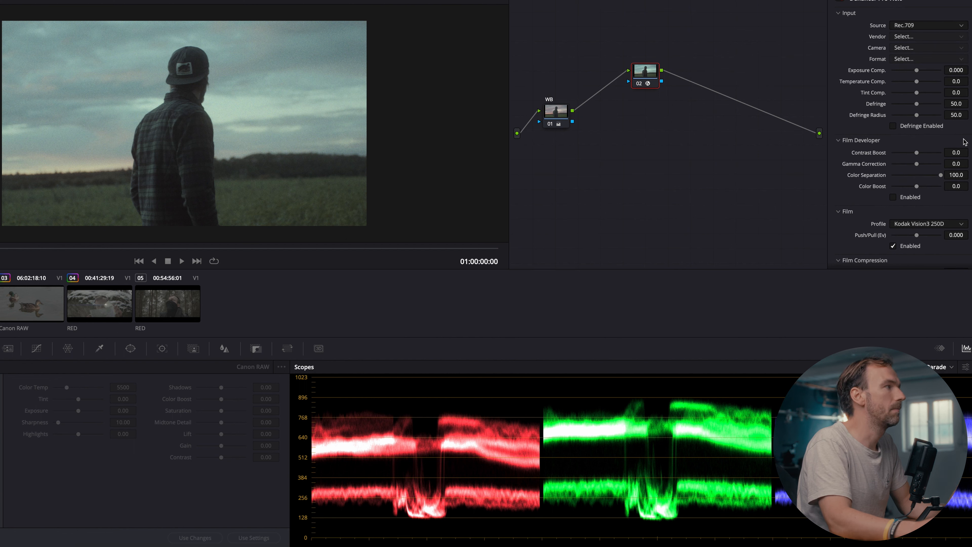
{"action": "left_click", "coordinate": [927, 24]}
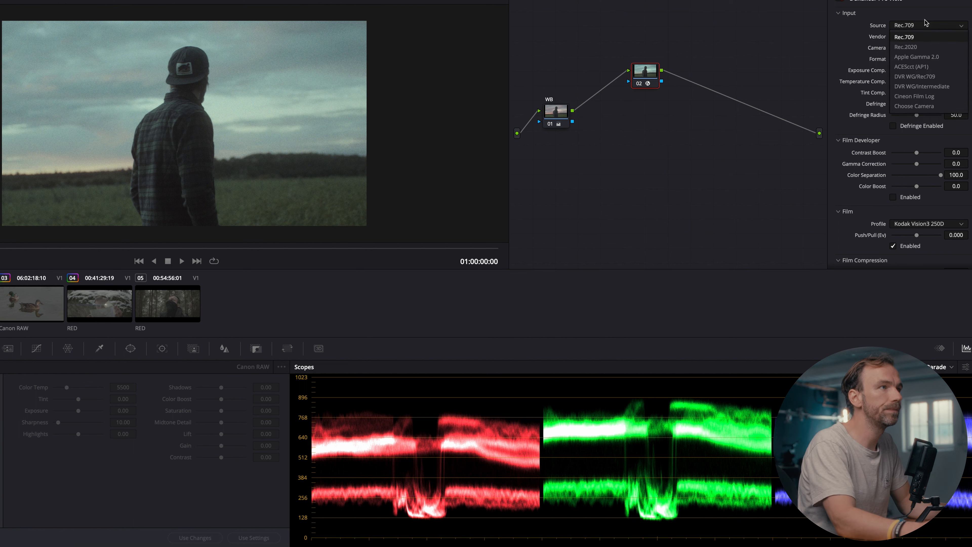
{"action": "left_click", "coordinate": [936, 107]}
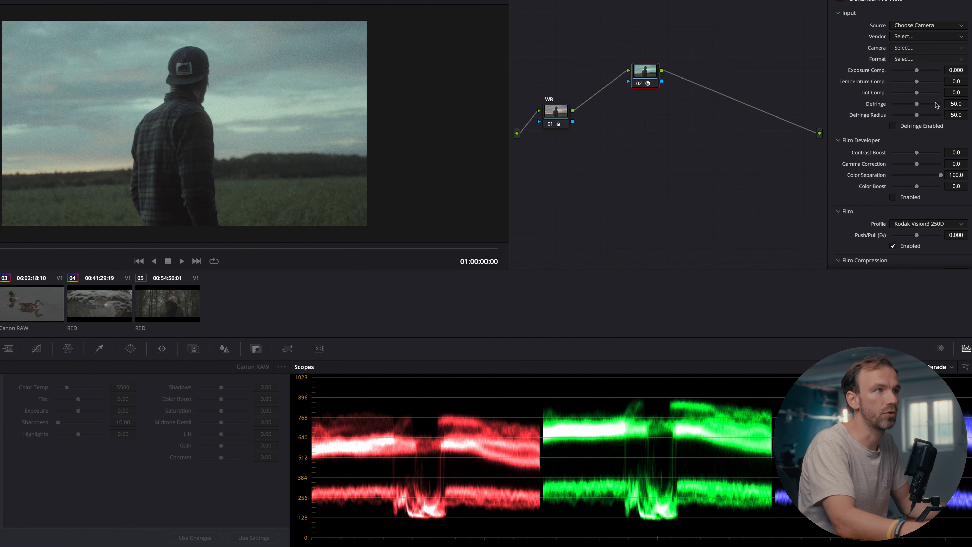
Set the Dehancer input to vendor Blackmagic Design, Pocket Cinema Camera 6K, with the Film Gen4 ISO 400 format
{"action": "left_click", "coordinate": [922, 37]}
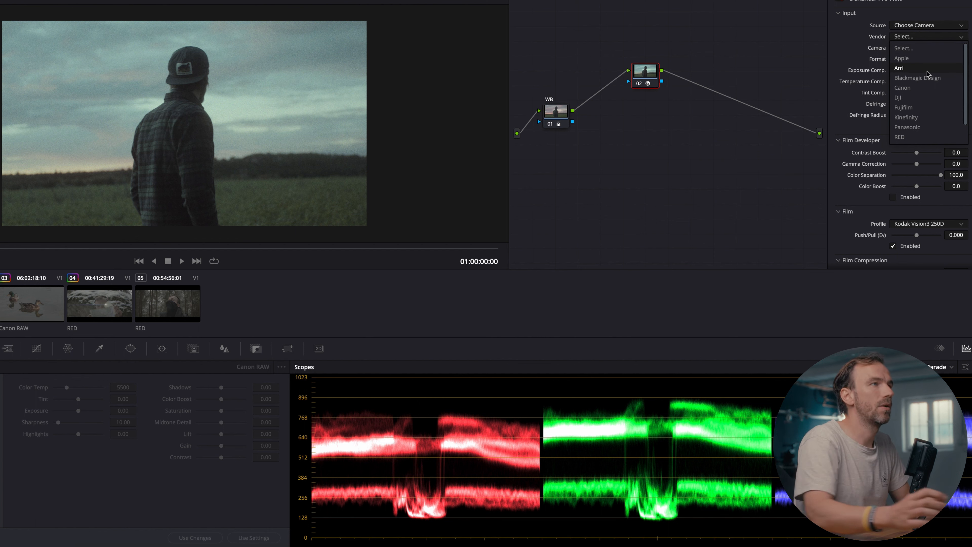
{"action": "left_click", "coordinate": [930, 29]}
{"action": "left_click", "coordinate": [930, 29]}
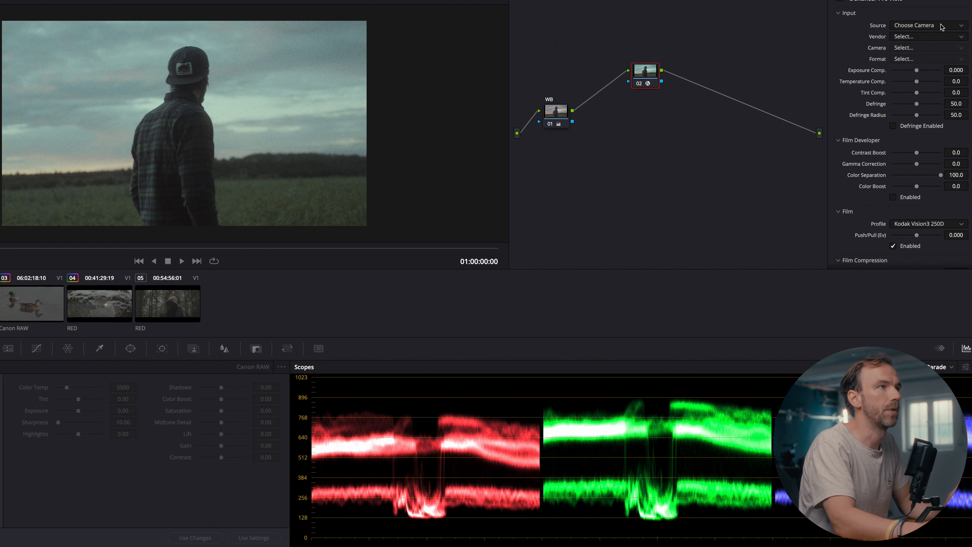
{"action": "left_click", "coordinate": [921, 107]}
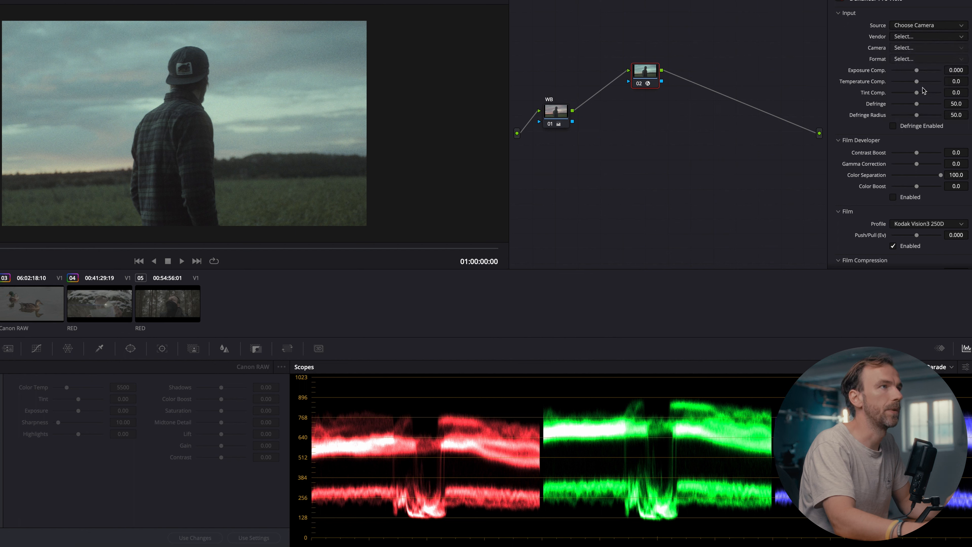
{"action": "left_click", "coordinate": [923, 36]}
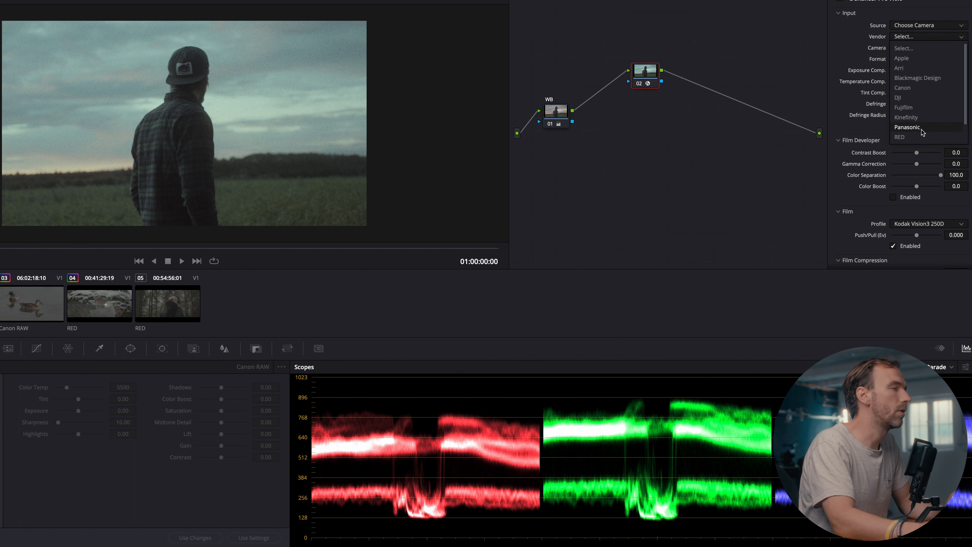
{"action": "left_click", "coordinate": [918, 78]}
{"action": "left_click", "coordinate": [927, 47]}
{"action": "left_click", "coordinate": [922, 80]}
{"action": "left_click", "coordinate": [931, 49]}
{"action": "left_click", "coordinate": [939, 79]}
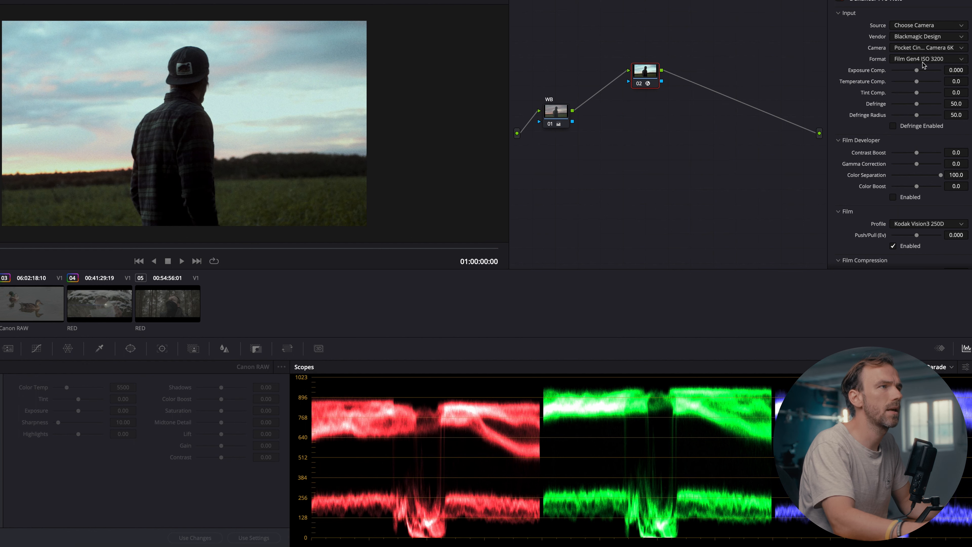
{"action": "left_click", "coordinate": [923, 59]}
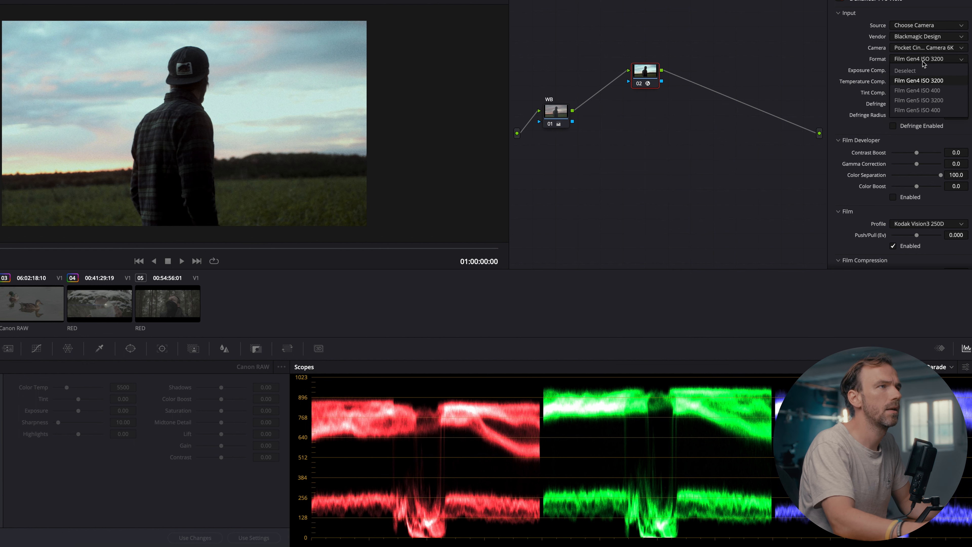
{"action": "left_click", "coordinate": [949, 93]}
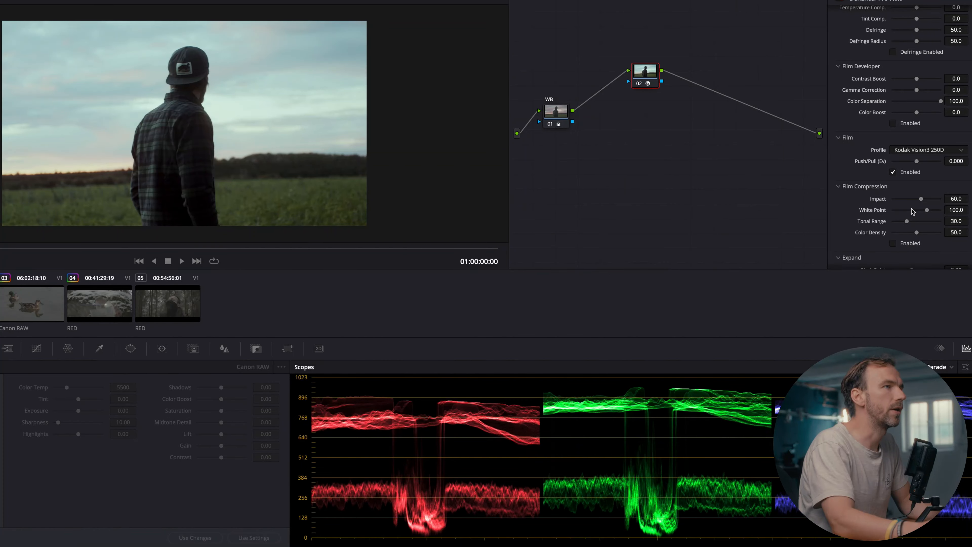
Browse the available film stocks and try the Rollei CN200 film profile on the shot
{"action": "scroll", "coordinate": [912, 208], "scroll_direction": "down", "scroll_amount": 2}
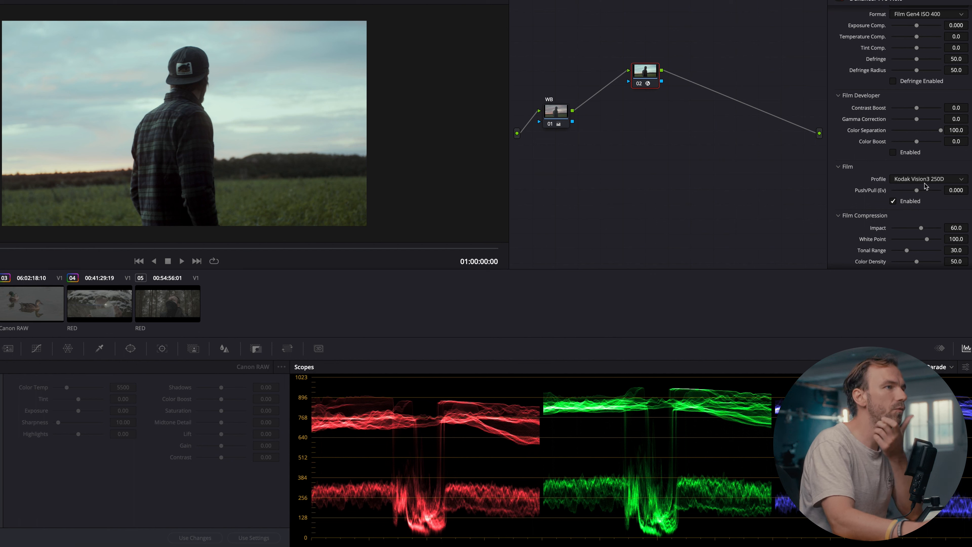
{"action": "left_click", "coordinate": [911, 180]}
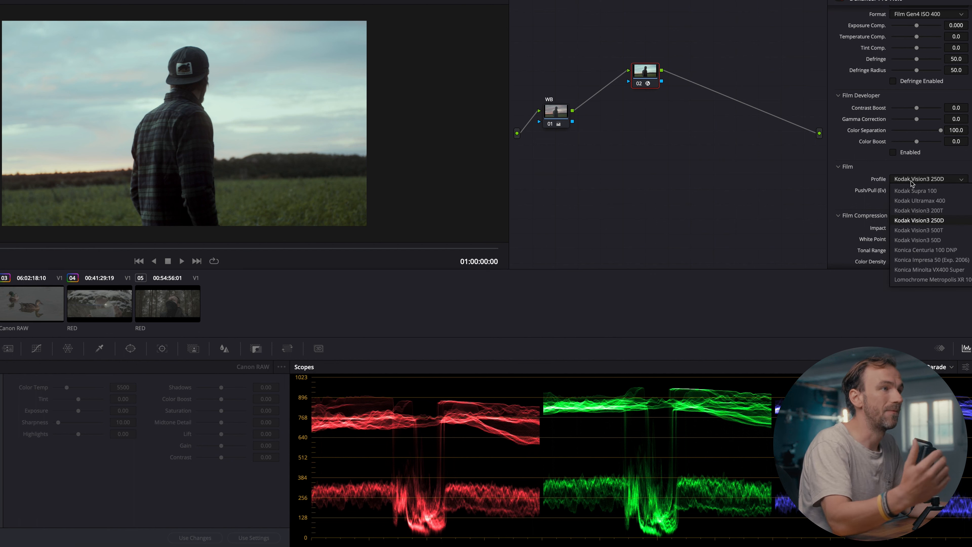
{"action": "scroll", "coordinate": [945, 228], "scroll_direction": "up", "scroll_amount": 4}
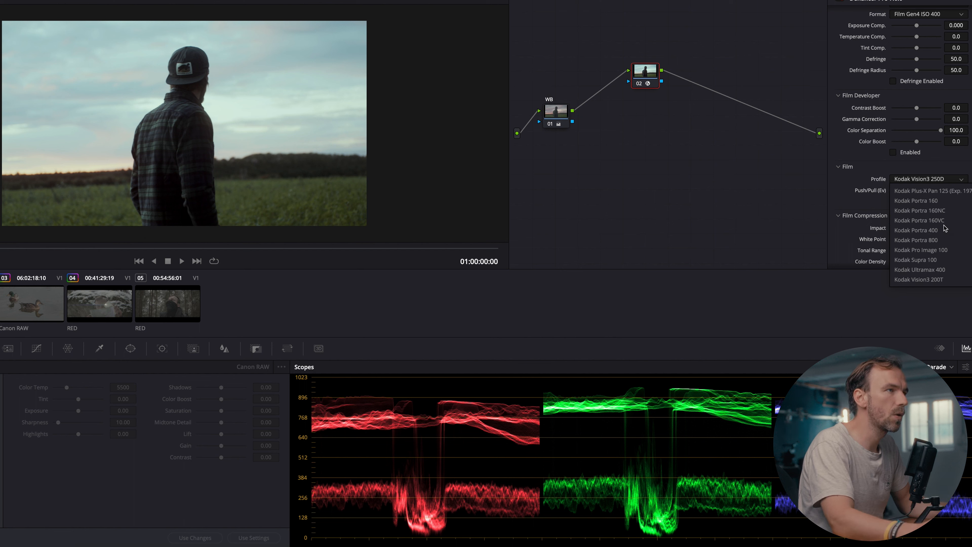
{"action": "scroll", "coordinate": [945, 227], "scroll_direction": "up", "scroll_amount": 5}
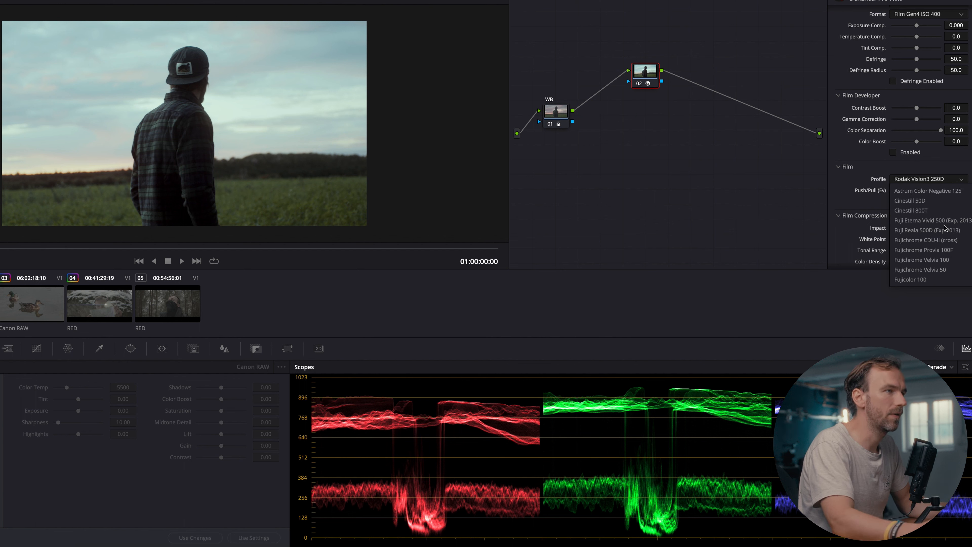
{"action": "scroll", "coordinate": [944, 225], "scroll_direction": "down", "scroll_amount": 6}
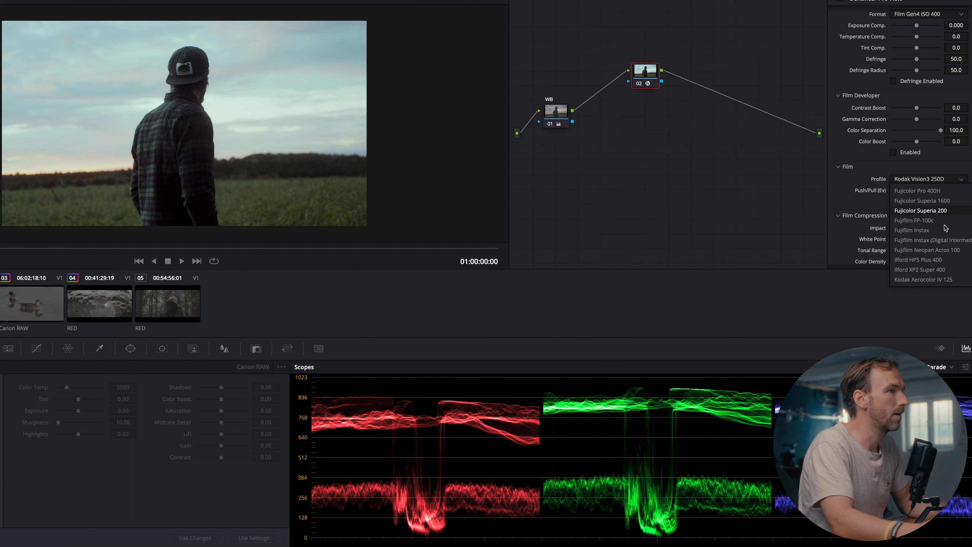
{"action": "scroll", "coordinate": [945, 227], "scroll_direction": "down", "scroll_amount": 6}
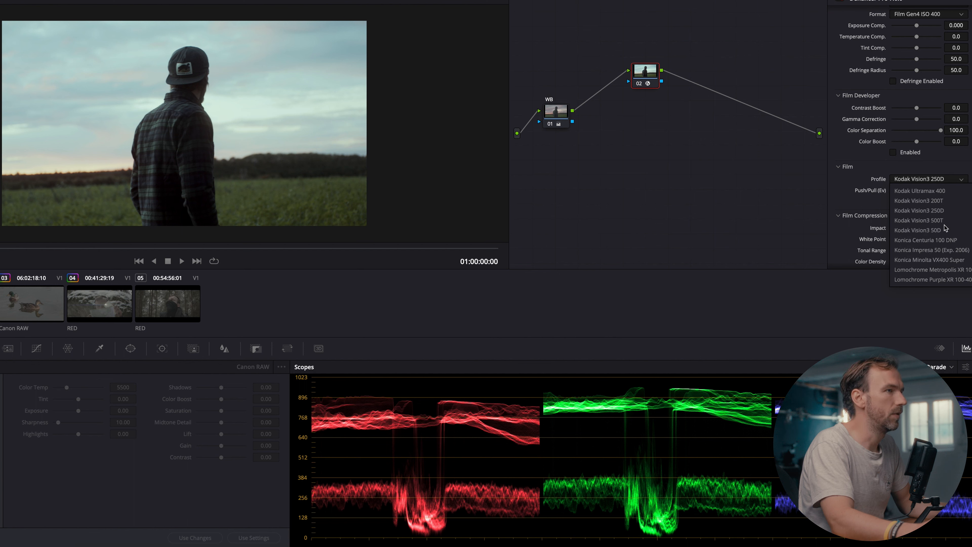
{"action": "scroll", "coordinate": [945, 225], "scroll_direction": "down", "scroll_amount": 3}
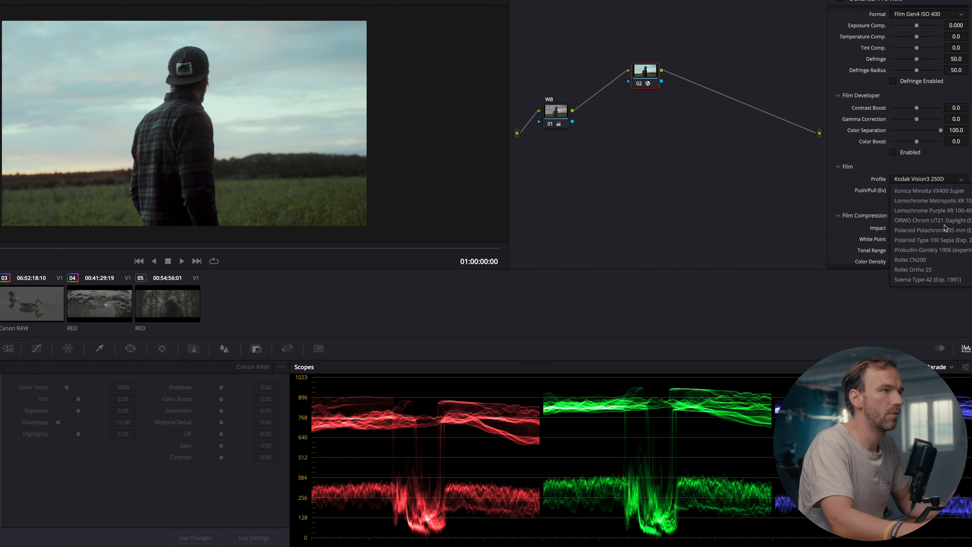
{"action": "left_click", "coordinate": [936, 258]}
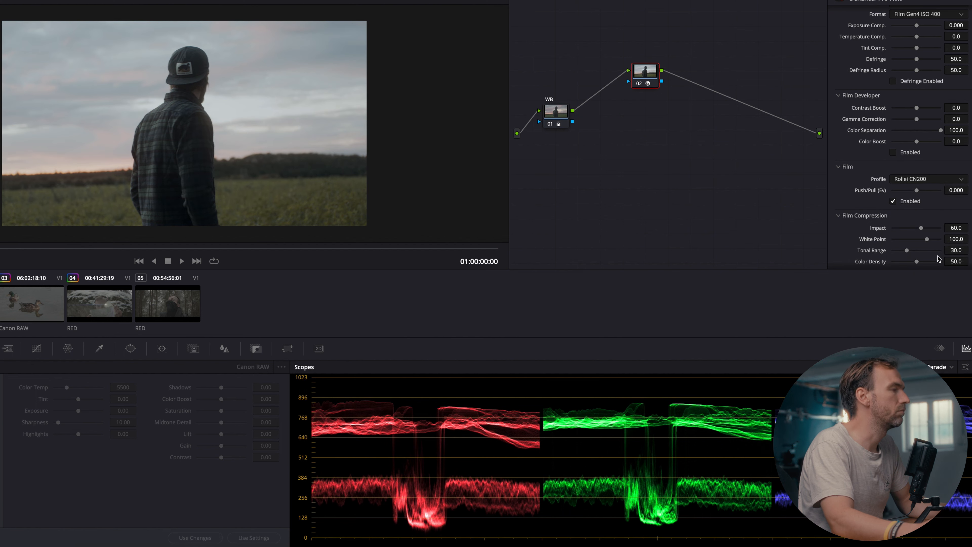
Try the Fujicolor Pro 400H film profile on the shot
{"action": "left_click", "coordinate": [944, 180]}
{"action": "scroll", "coordinate": [947, 249], "scroll_direction": "up", "scroll_amount": 15}
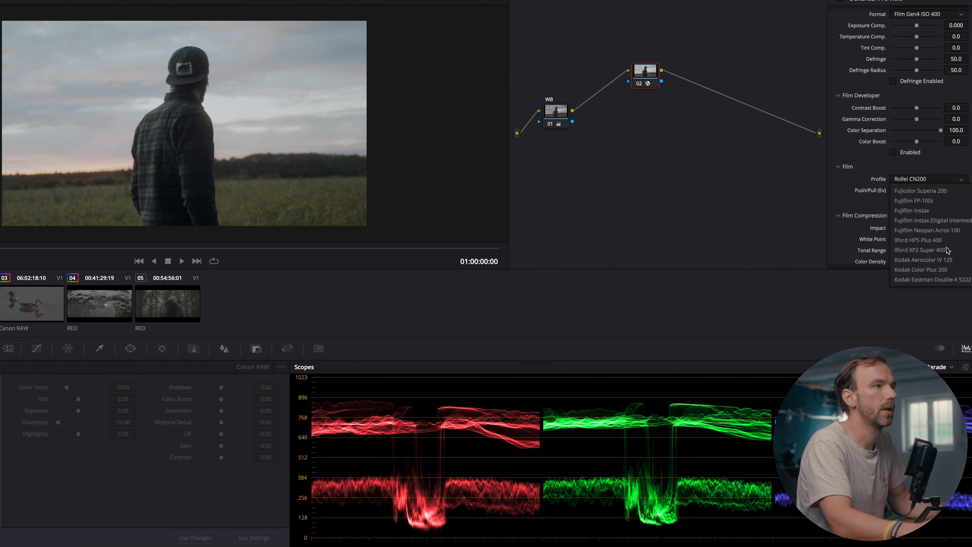
{"action": "scroll", "coordinate": [947, 250], "scroll_direction": "up", "scroll_amount": 3}
{"action": "left_click", "coordinate": [932, 202]}
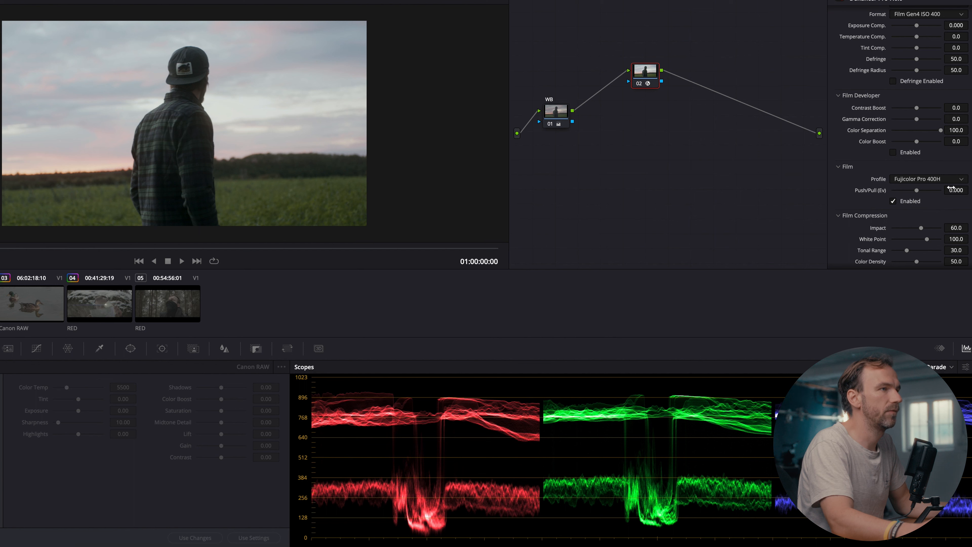
Set the film profile to Kodak Vision3 50D
{"action": "left_click", "coordinate": [946, 181]}
{"action": "scroll", "coordinate": [947, 192], "scroll_direction": "down", "scroll_amount": 3}
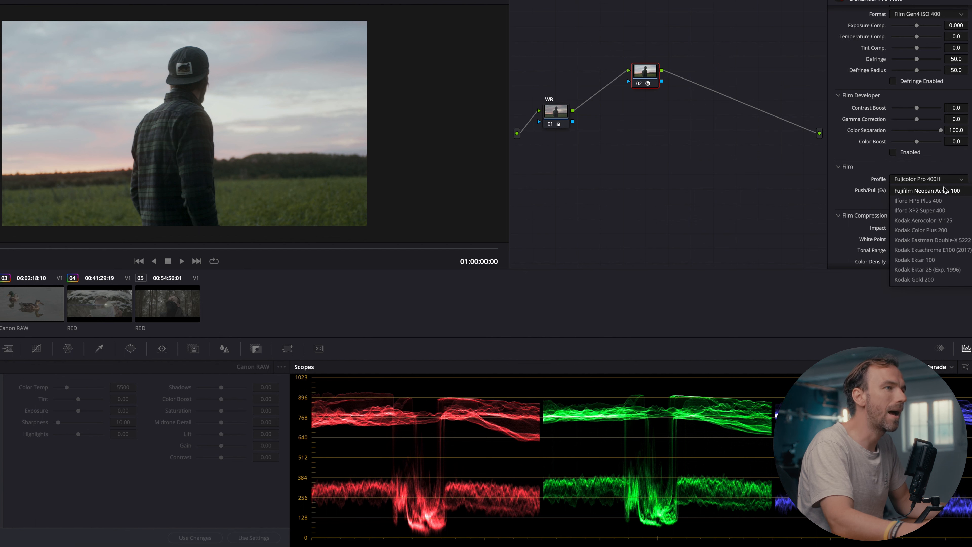
{"action": "scroll", "coordinate": [948, 207], "scroll_direction": "down", "scroll_amount": 2}
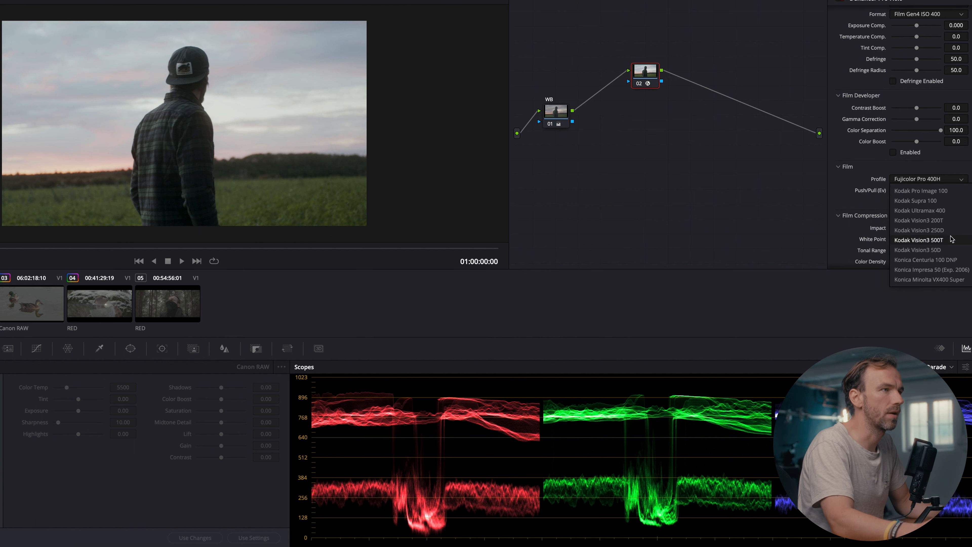
{"action": "left_click", "coordinate": [952, 250]}
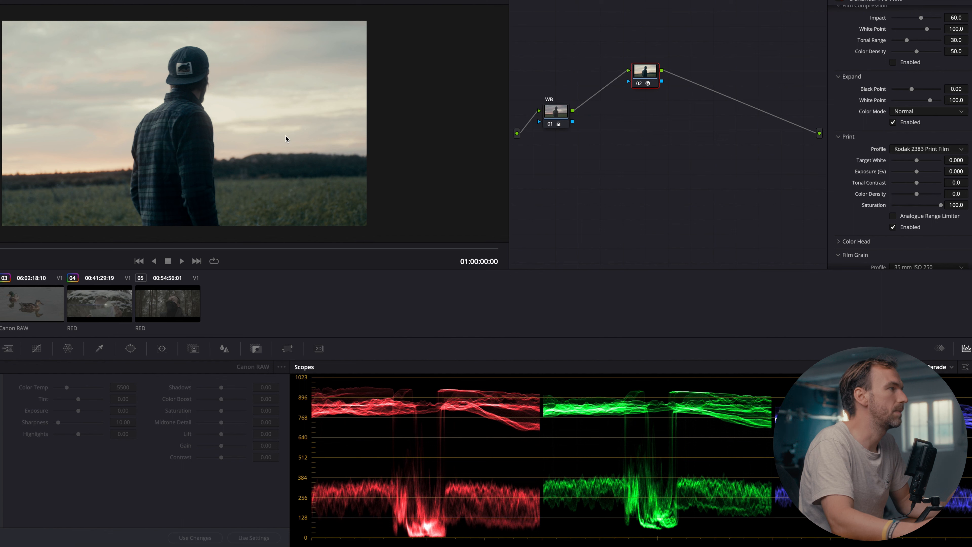
Raise the Film Developer's Contrast Boost to about 21.1
{"action": "scroll", "coordinate": [876, 149], "scroll_direction": "up", "scroll_amount": 3}
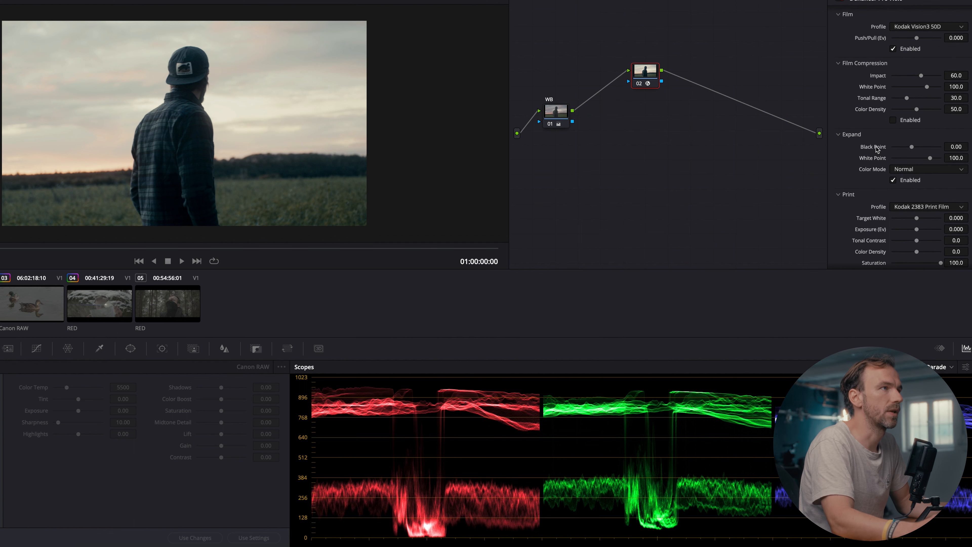
{"action": "scroll", "coordinate": [877, 149], "scroll_direction": "up", "scroll_amount": 2}
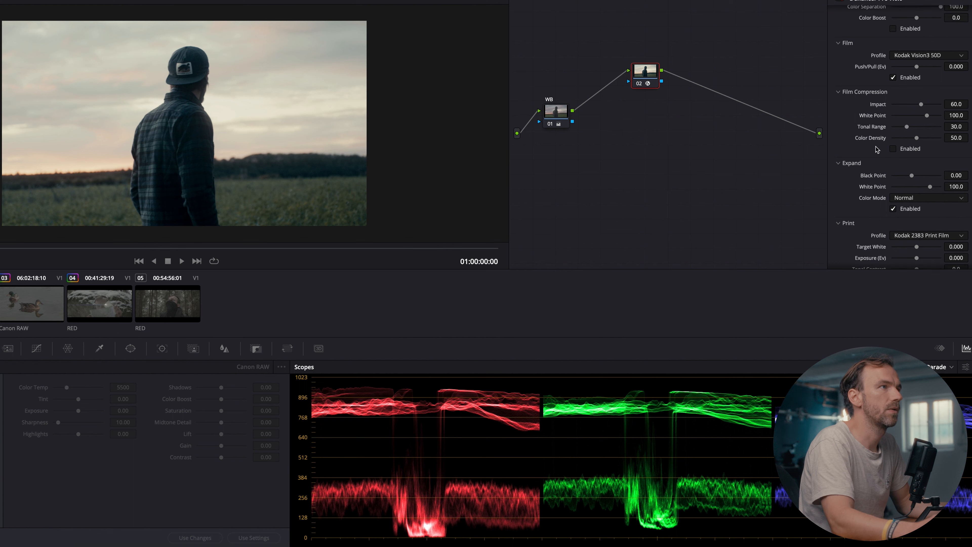
{"action": "scroll", "coordinate": [878, 119], "scroll_direction": "up", "scroll_amount": 4}
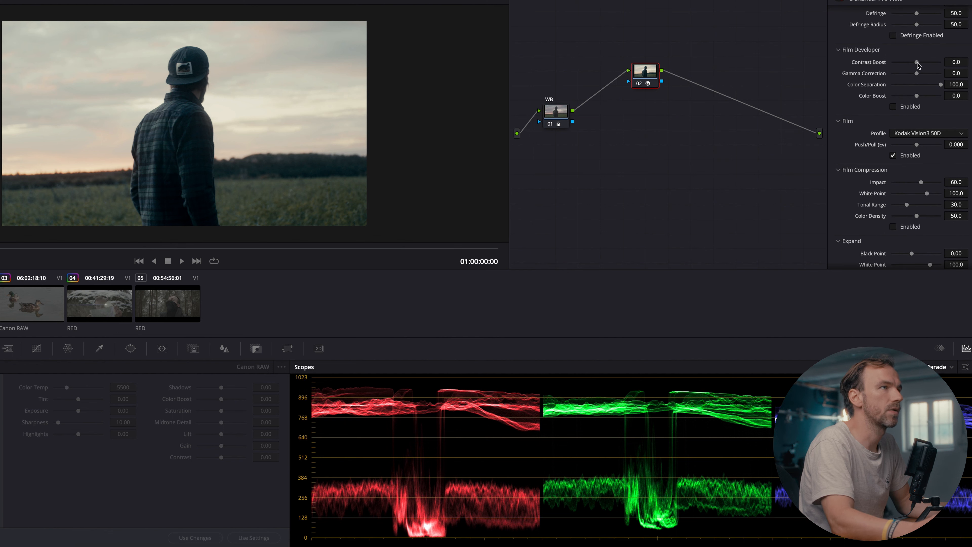
{"action": "left_click_drag", "start_coordinate": [918, 63], "coordinate": [921, 63]}
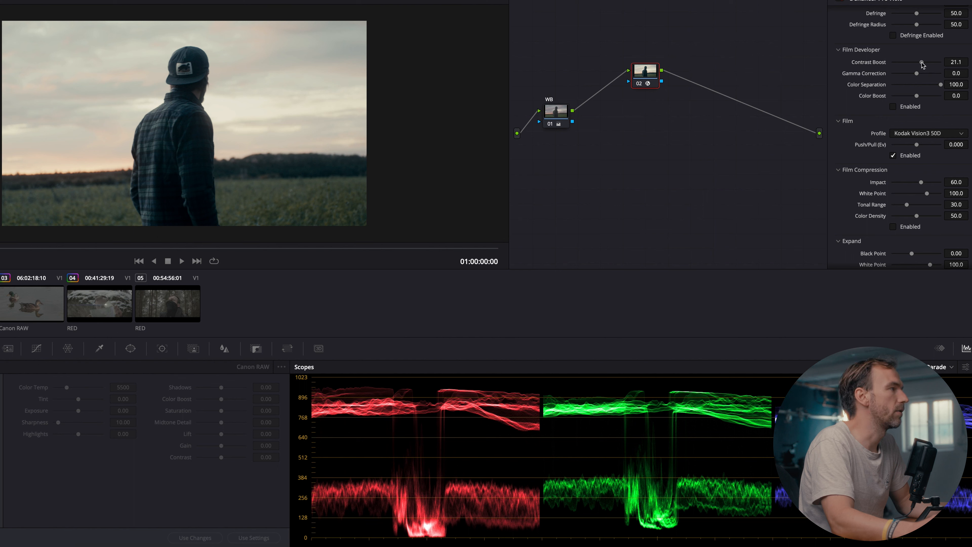
Check the image's exposure with the 16-zone False Color IRE monitor and switch the overlay off again
{"action": "scroll", "coordinate": [919, 107], "scroll_direction": "down", "scroll_amount": 10}
{"action": "scroll", "coordinate": [918, 104], "scroll_direction": "down", "scroll_amount": 15}
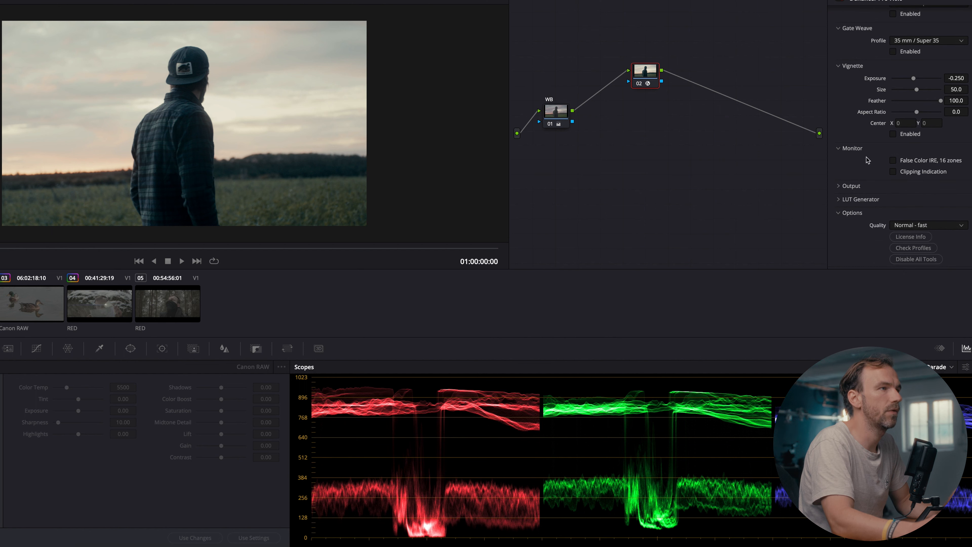
{"action": "left_click", "coordinate": [893, 160]}
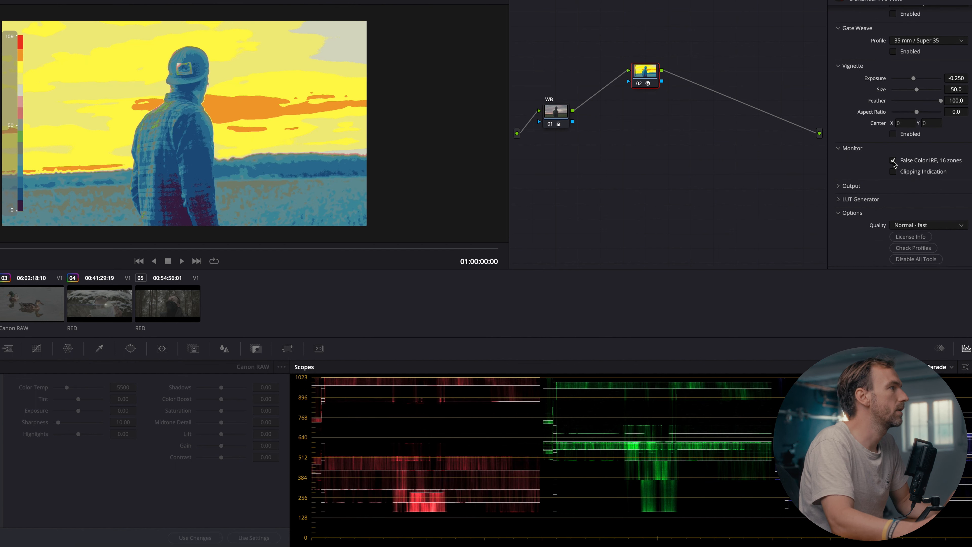
{"action": "left_click", "coordinate": [894, 161]}
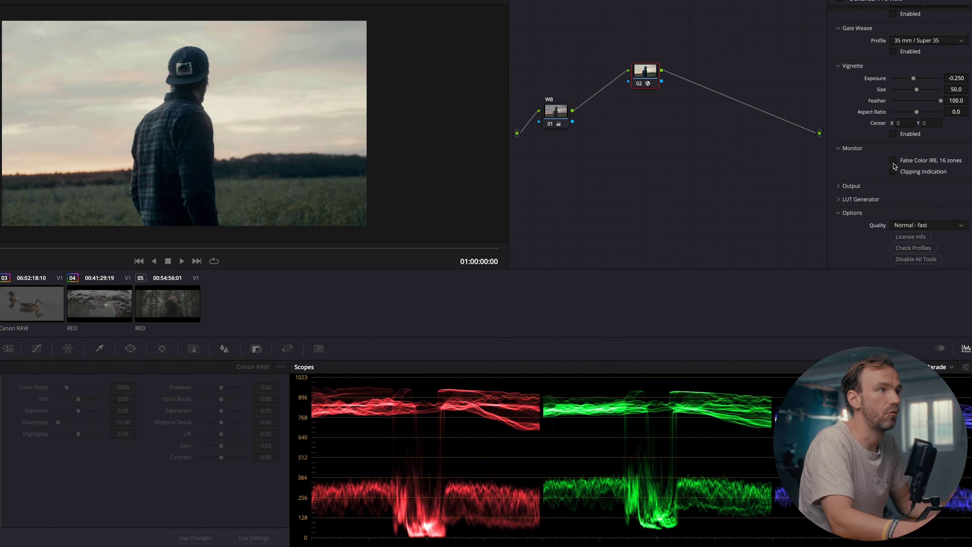
Expand the LUT Generator section to view its options, and collapse it again
{"action": "left_click", "coordinate": [852, 200]}
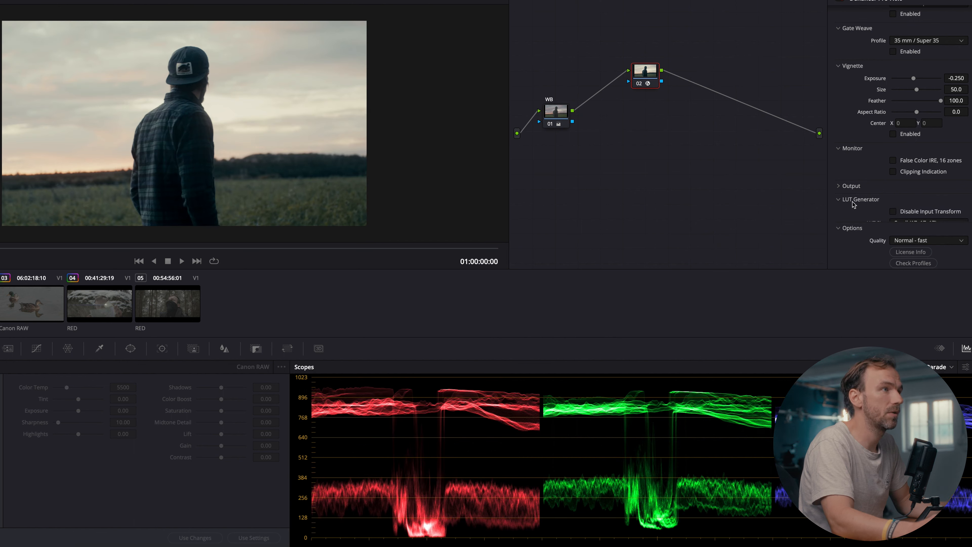
{"action": "left_click", "coordinate": [853, 202]}
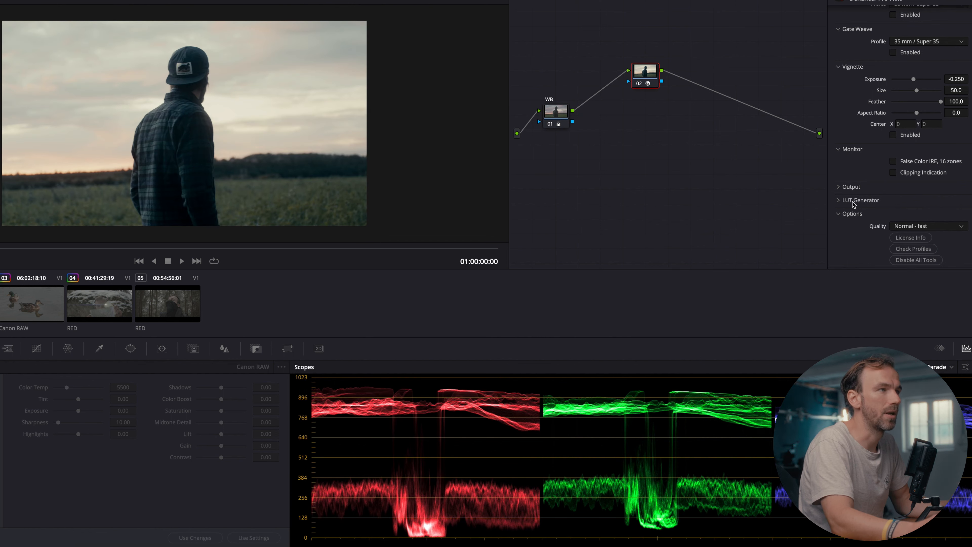
{"action": "scroll", "coordinate": [869, 207], "scroll_direction": "up", "scroll_amount": 5}
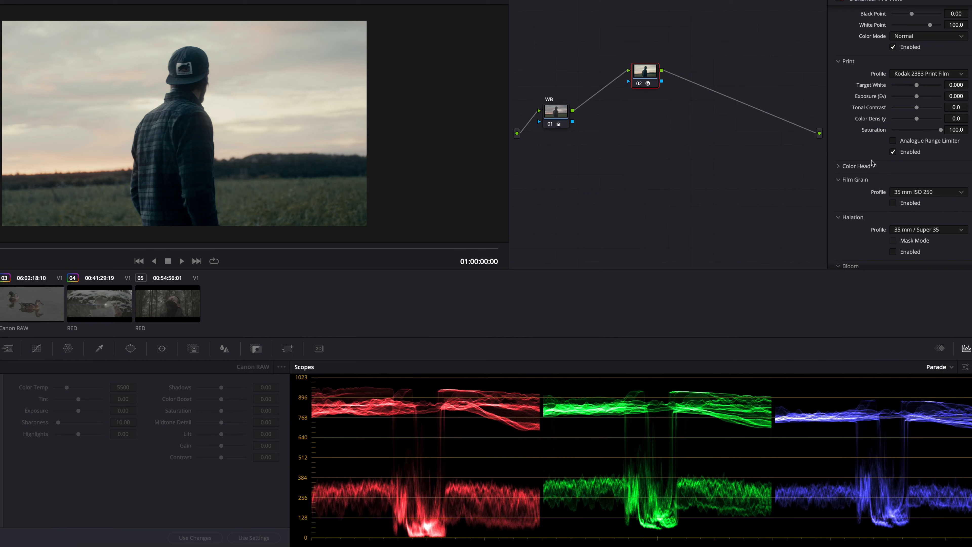
Enable Film Grain with the 35 mm ISO 250 profile and play the clip briefly to check the grain
{"action": "scroll", "coordinate": [880, 169], "scroll_direction": "down", "scroll_amount": 1}
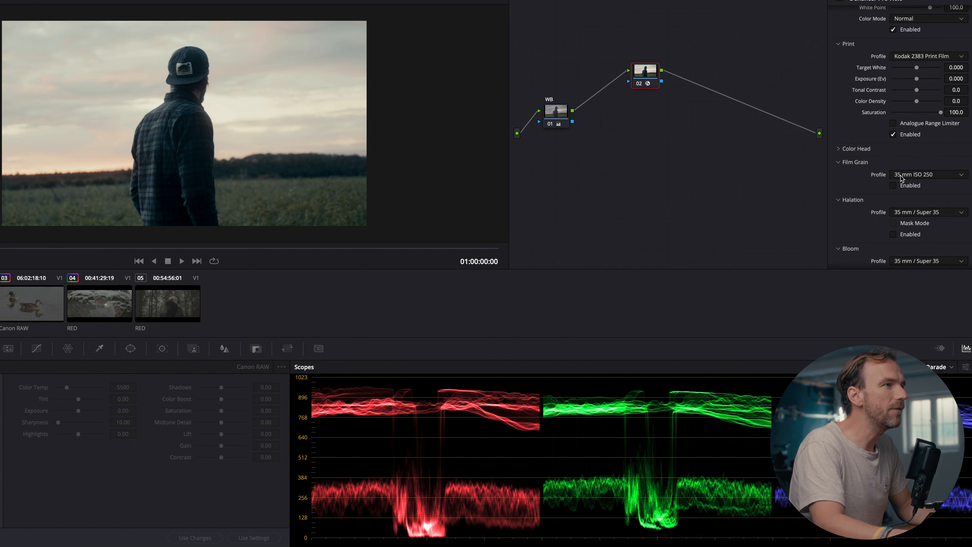
{"action": "left_click", "coordinate": [893, 186]}
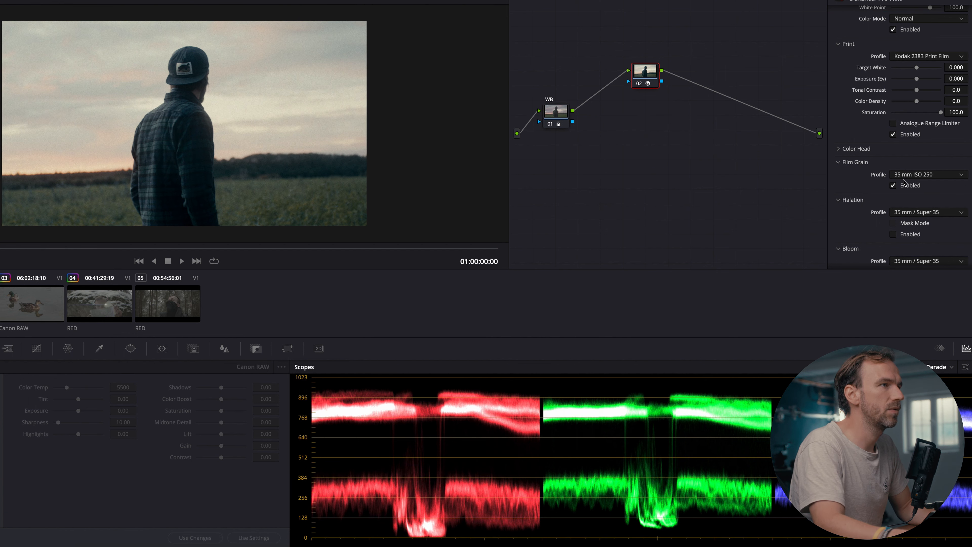
{"action": "key", "text": "space"}
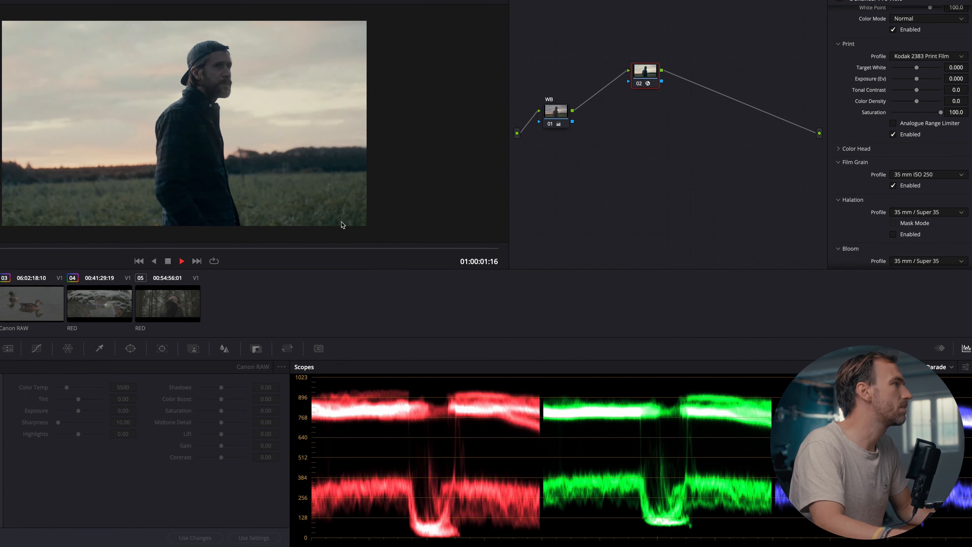
{"action": "key", "text": "space"}
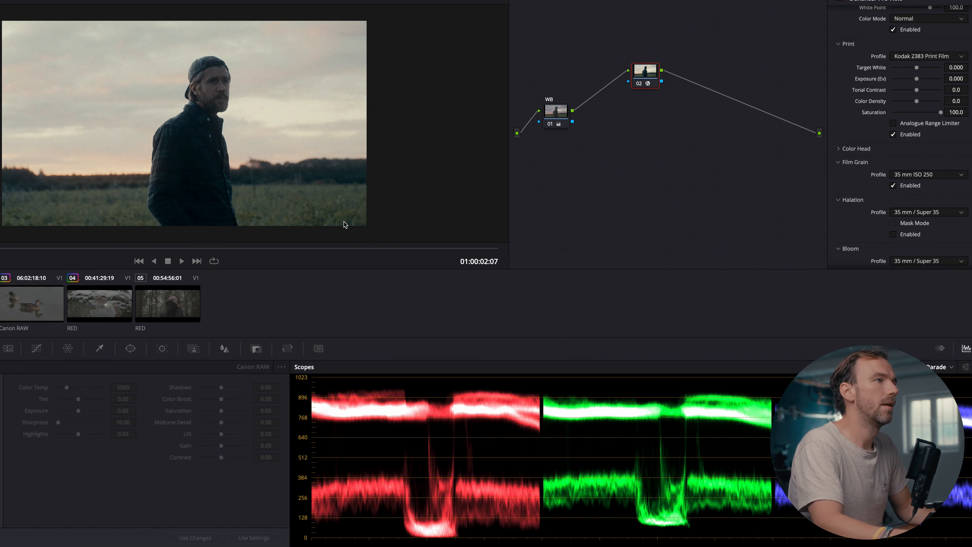
Look through the film format and ISO options available for the Film Grain profile
{"action": "left_click", "coordinate": [928, 177]}
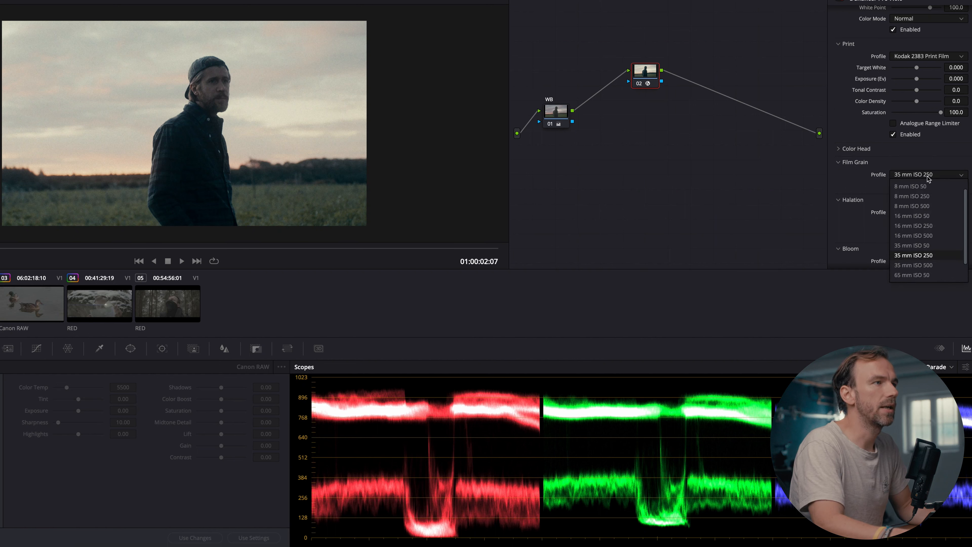
{"action": "scroll", "coordinate": [935, 190], "scroll_direction": "up", "scroll_amount": 1}
{"action": "scroll", "coordinate": [936, 191], "scroll_direction": "up", "scroll_amount": 2}
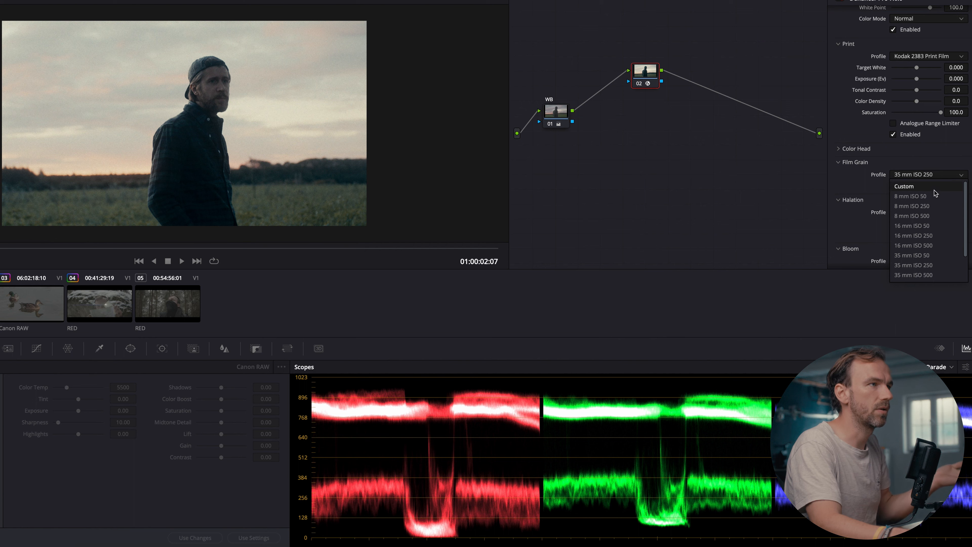
{"action": "scroll", "coordinate": [935, 192], "scroll_direction": "down", "scroll_amount": 3}
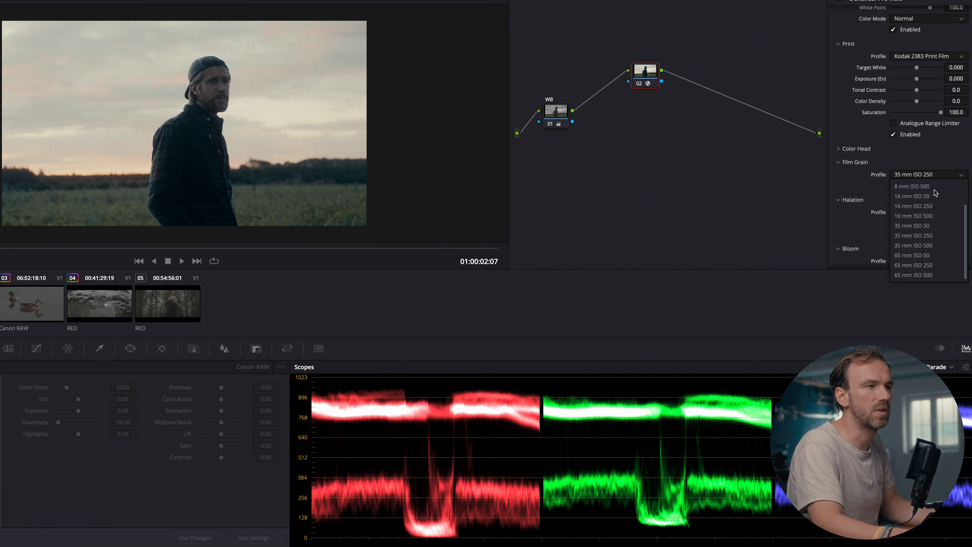
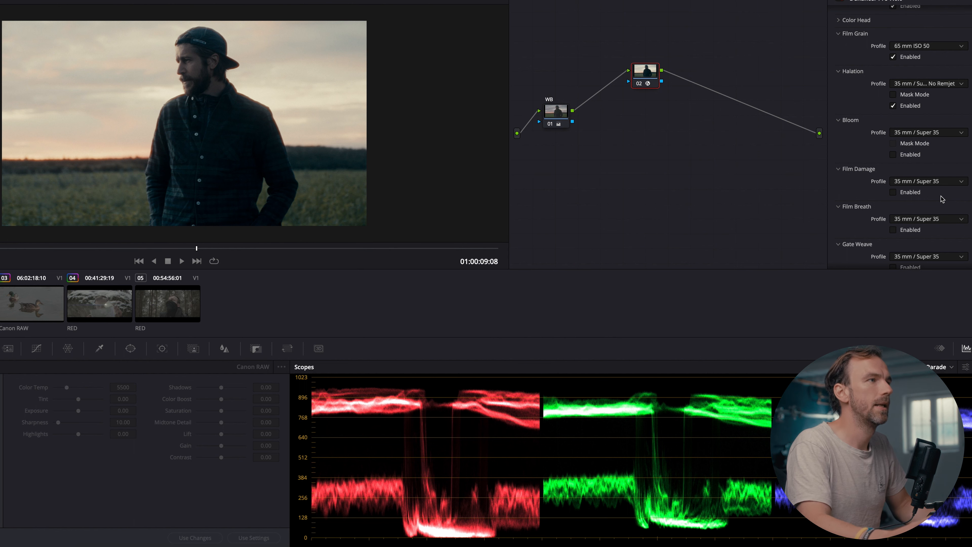
Enable Bloom, try its 8 mm / Super 8 profile, and set the profile back to 35 mm / Super 35
{"action": "left_click", "coordinate": [894, 156]}
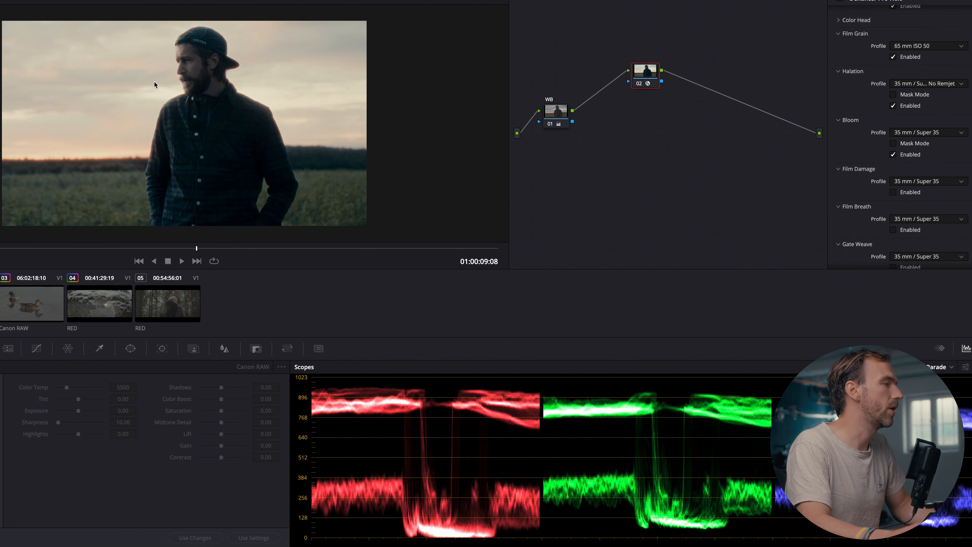
{"action": "left_click", "coordinate": [911, 132]}
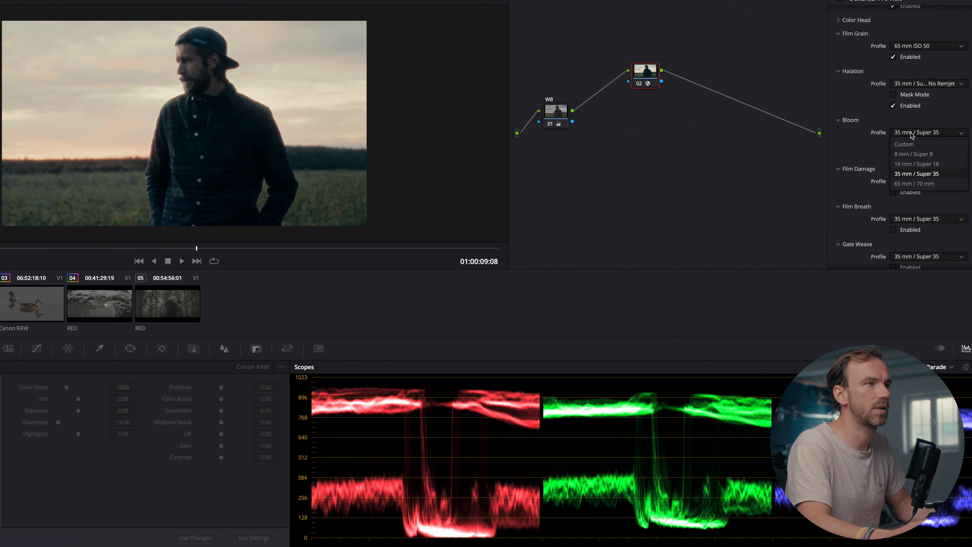
{"action": "left_click", "coordinate": [915, 154]}
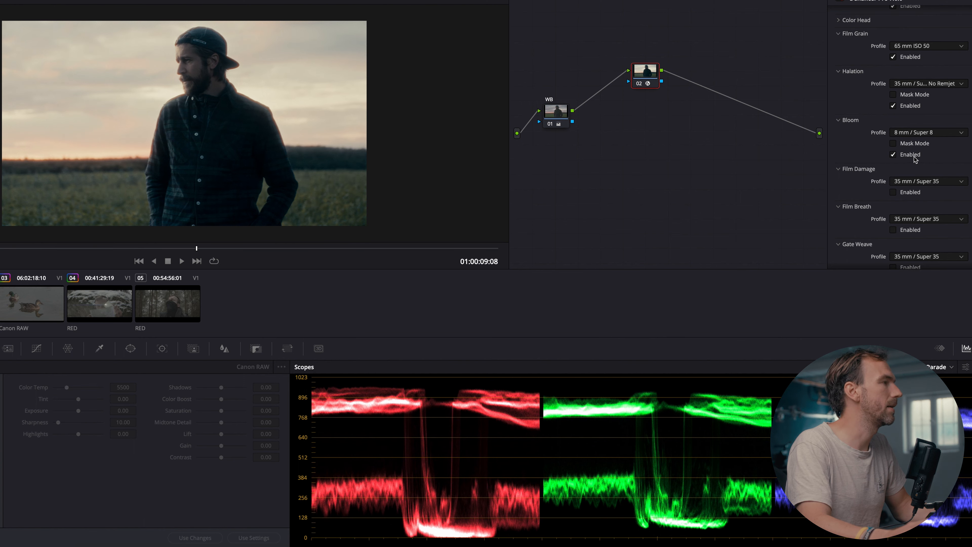
{"action": "left_click", "coordinate": [919, 134]}
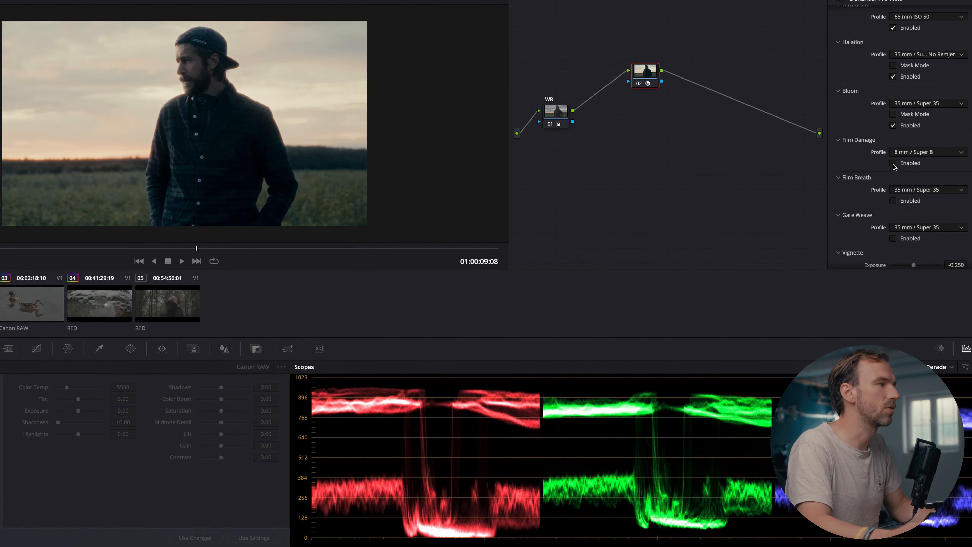
Try Film Damage with the 8 mm / Super 8 profile during full-screen playback, and switch it off again
{"action": "key", "text": "space"}
{"action": "key", "text": "space"}
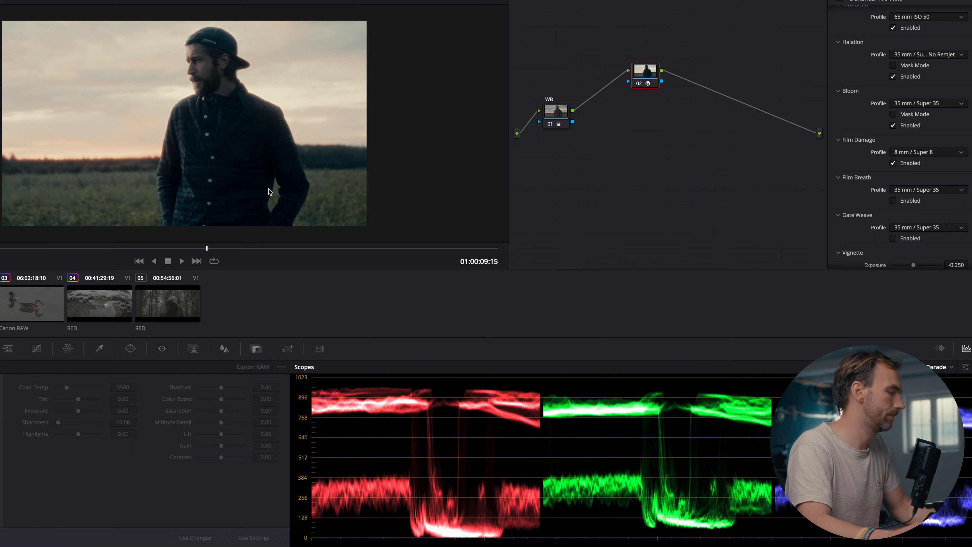
{"action": "key", "text": "super+f"}
{"action": "key", "text": "space"}
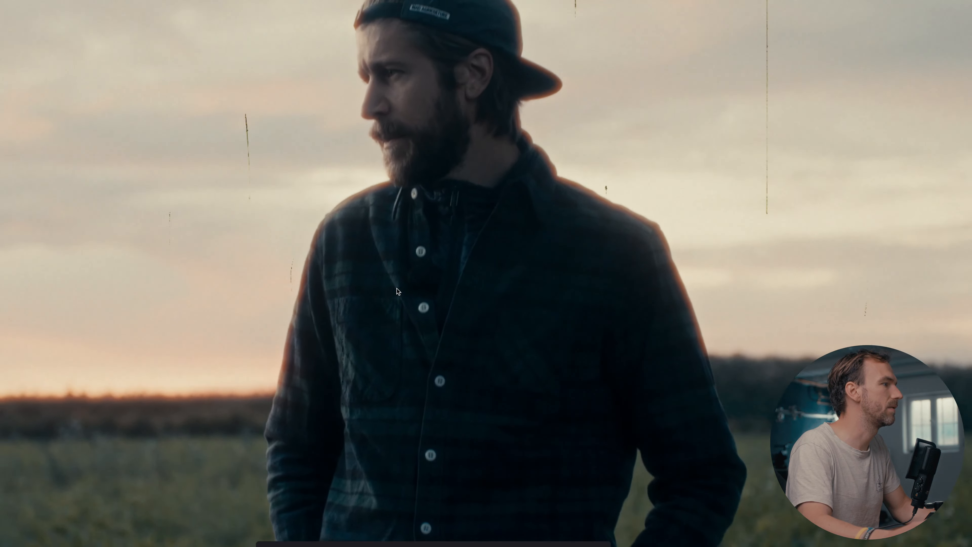
{"action": "key", "text": "space"}
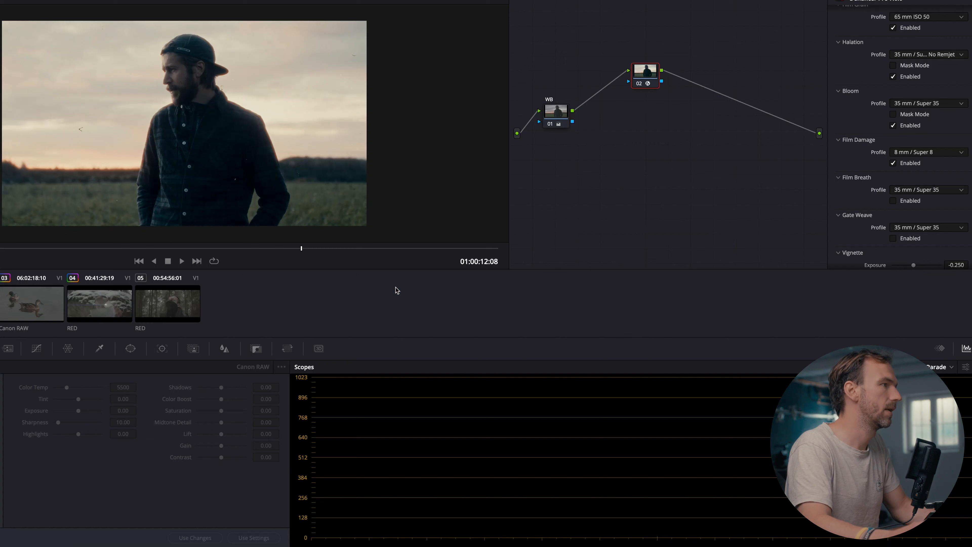
{"action": "key", "text": "super+f"}
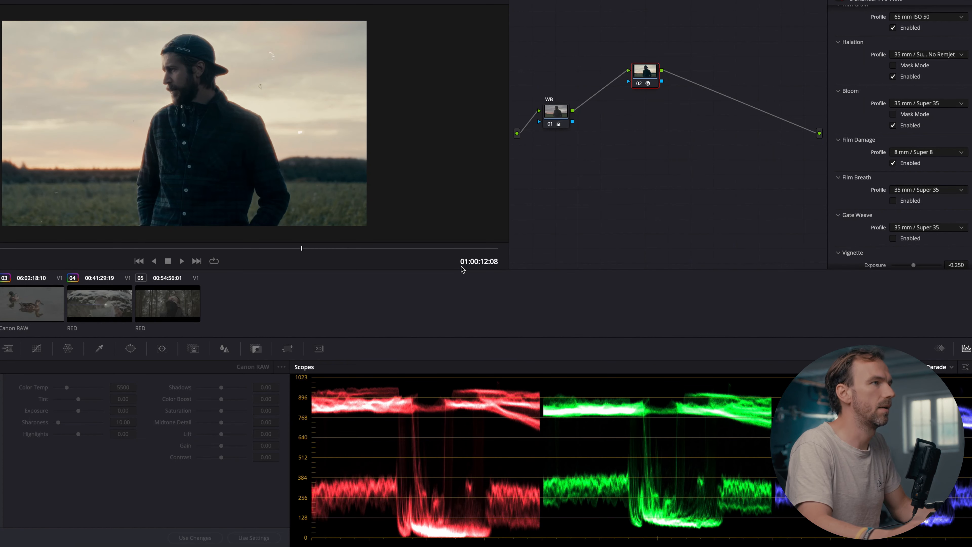
{"action": "left_click", "coordinate": [914, 153]}
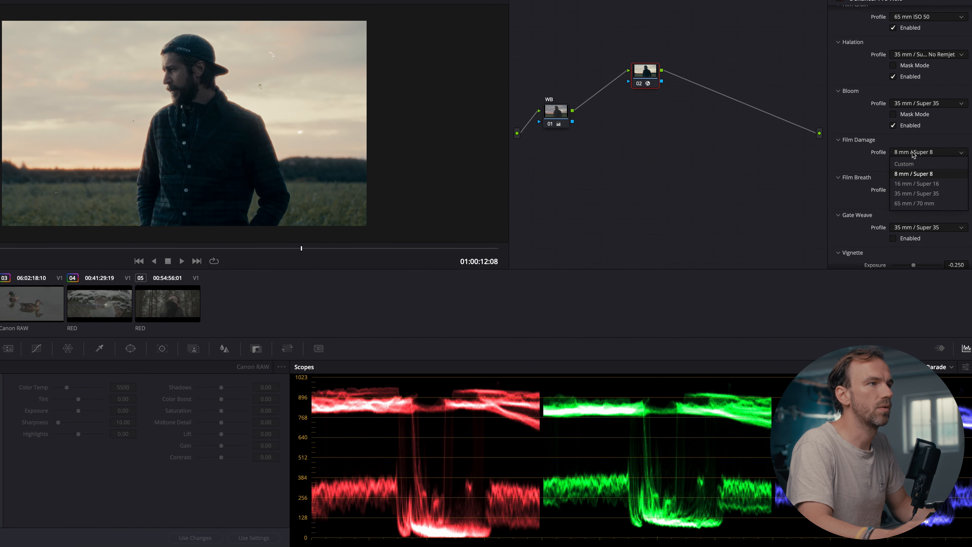
{"action": "left_click", "coordinate": [914, 152]}
{"action": "left_click", "coordinate": [893, 163]}
Look over the Film Breath, Gate Weave, Vignette and Monitor settings
{"action": "scroll", "coordinate": [899, 166], "scroll_direction": "down", "scroll_amount": 5}
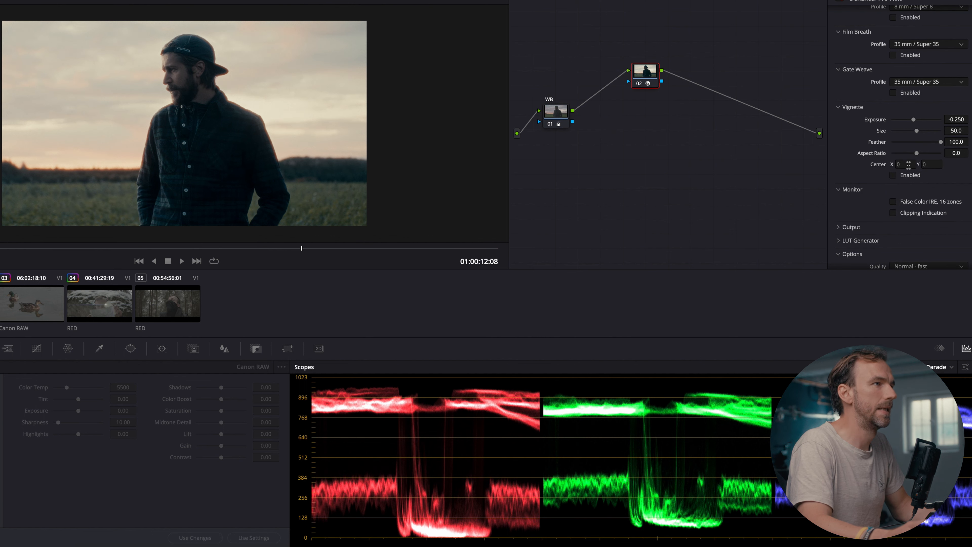
{"action": "scroll", "coordinate": [896, 107], "scroll_direction": "up", "scroll_amount": 1}
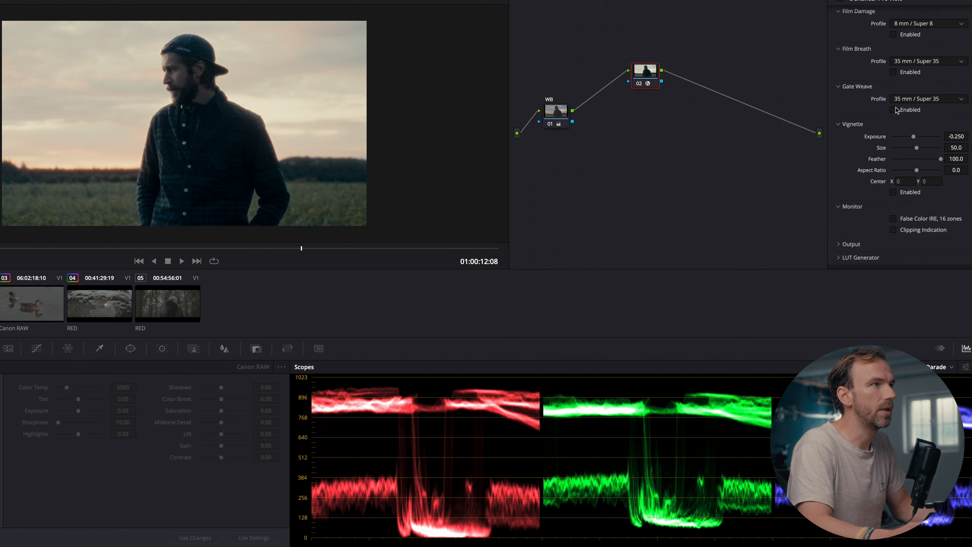
{"action": "scroll", "coordinate": [866, 84], "scroll_direction": "up", "scroll_amount": 1}
{"action": "scroll", "coordinate": [879, 149], "scroll_direction": "up", "scroll_amount": 10}
{"action": "scroll", "coordinate": [883, 148], "scroll_direction": "up", "scroll_amount": 1}
{"action": "scroll", "coordinate": [859, 90], "scroll_direction": "up", "scroll_amount": 1}
Expand the Color Head section to view its options, and collapse it again
{"action": "left_click", "coordinate": [850, 91]}
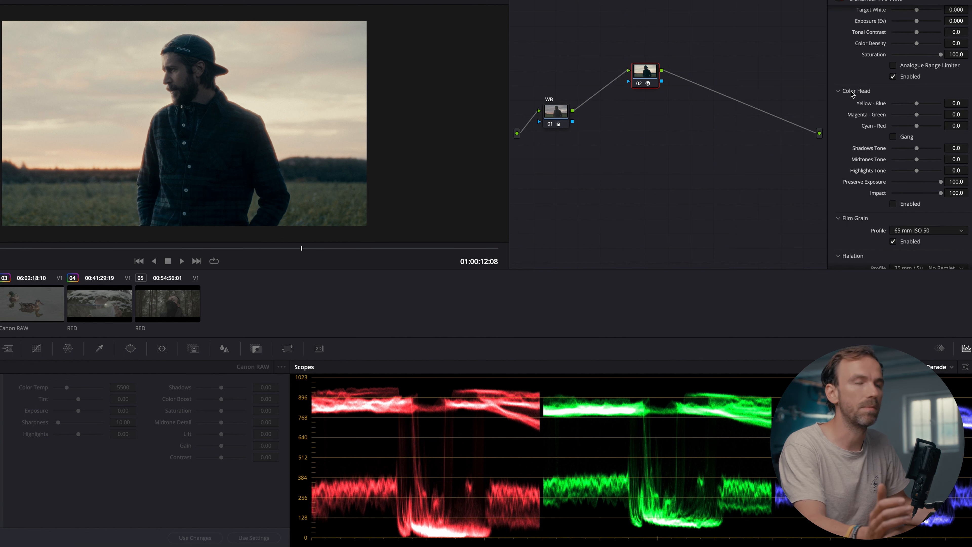
{"action": "left_click", "coordinate": [849, 88]}
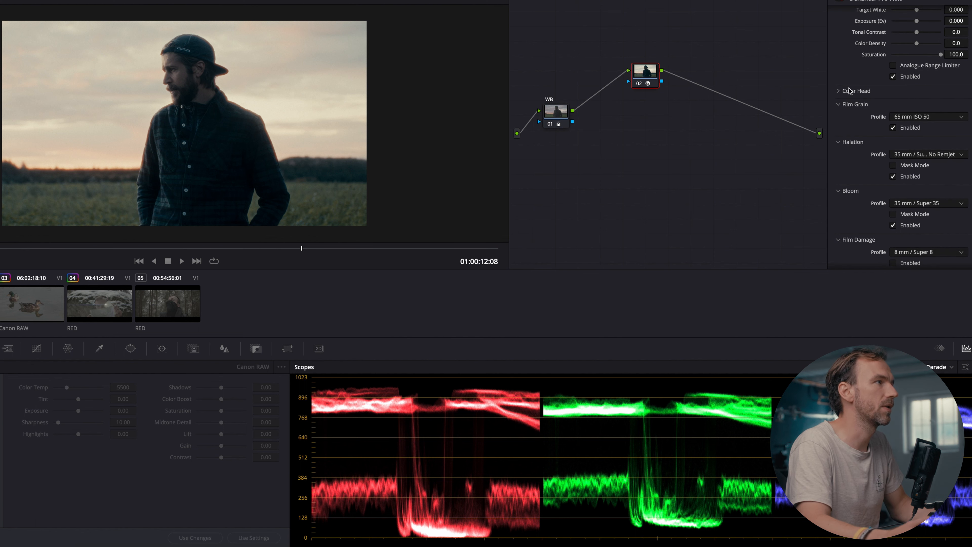
{"action": "scroll", "coordinate": [849, 91], "scroll_direction": "up", "scroll_amount": 4}
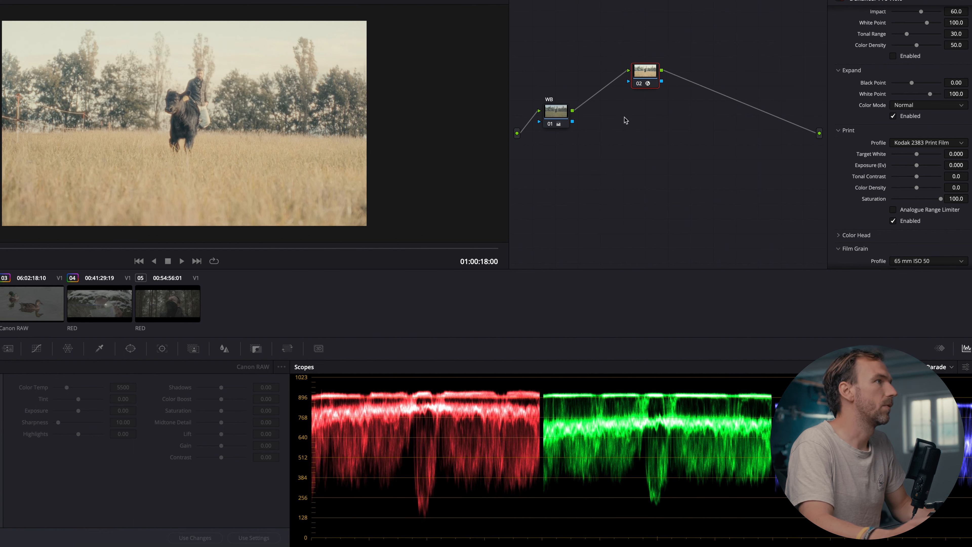
Lower the input's Exposure Comp. to darken the field clip and set its film profile to Kodak Vision3 200T
{"action": "left_click_drag", "start_coordinate": [648, 83], "coordinate": [672, 82]}
{"action": "scroll", "coordinate": [896, 77], "scroll_direction": "up", "scroll_amount": 5}
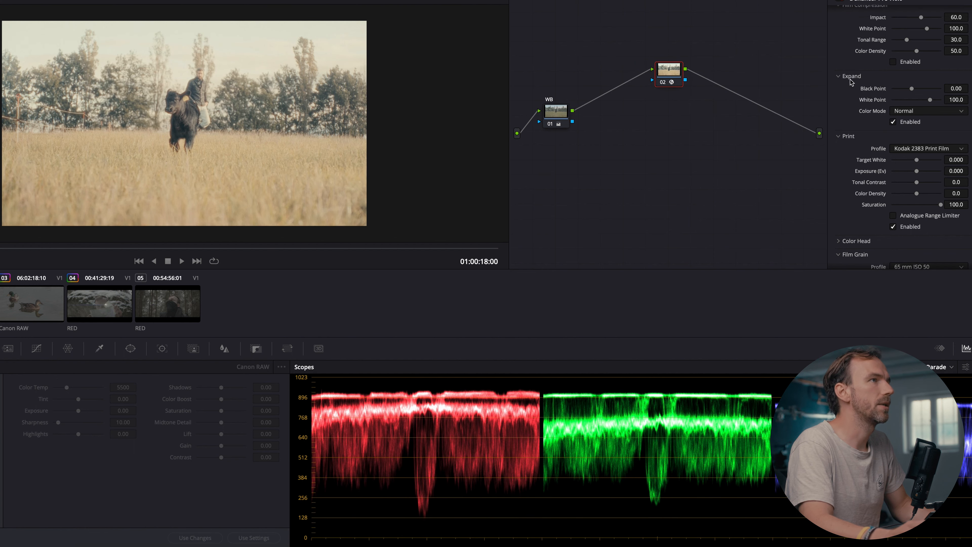
{"action": "scroll", "coordinate": [899, 74], "scroll_direction": "up", "scroll_amount": 4}
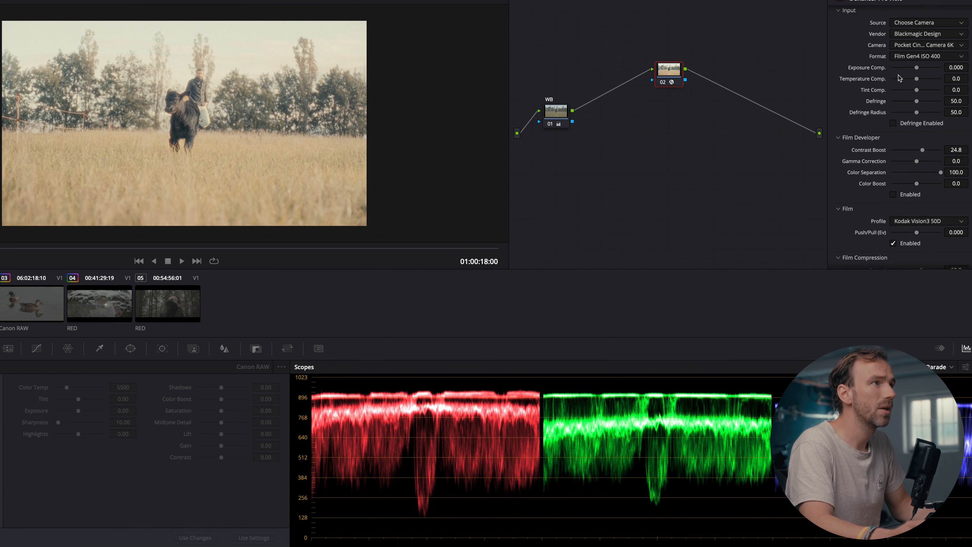
{"action": "left_click_drag", "start_coordinate": [917, 73], "coordinate": [898, 72]}
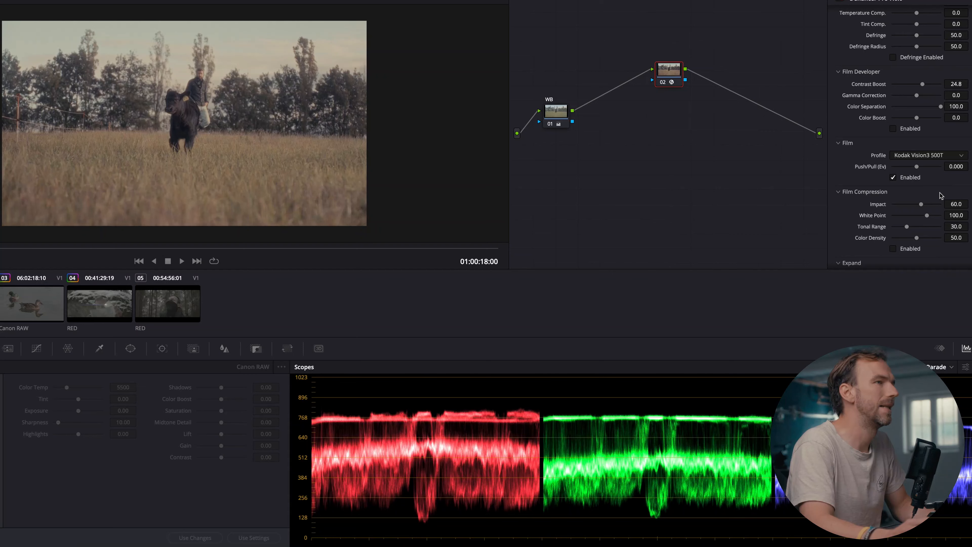
{"action": "left_click", "coordinate": [936, 156]}
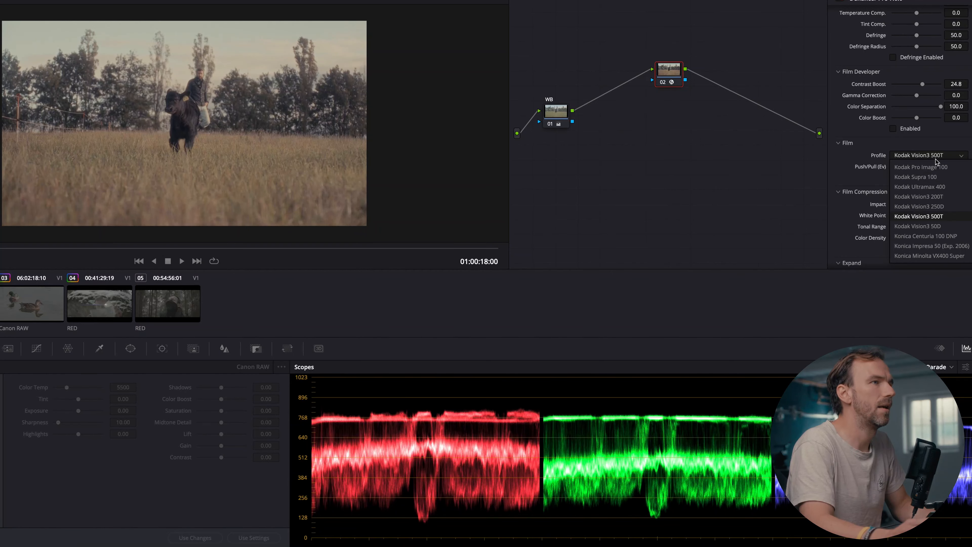
{"action": "left_click", "coordinate": [943, 197]}
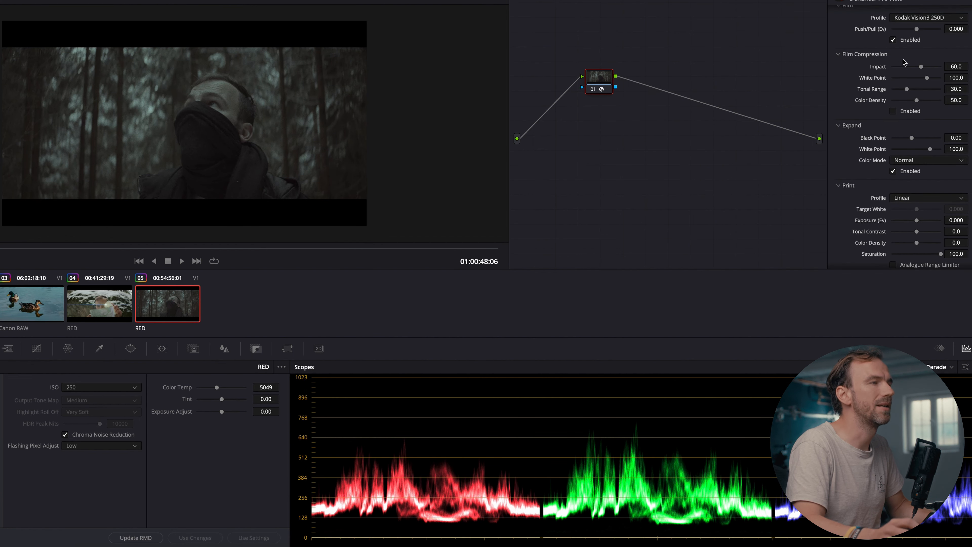
Choose the matching input camera settings for the RED forest clip
{"action": "scroll", "coordinate": [911, 95], "scroll_direction": "up", "scroll_amount": 5}
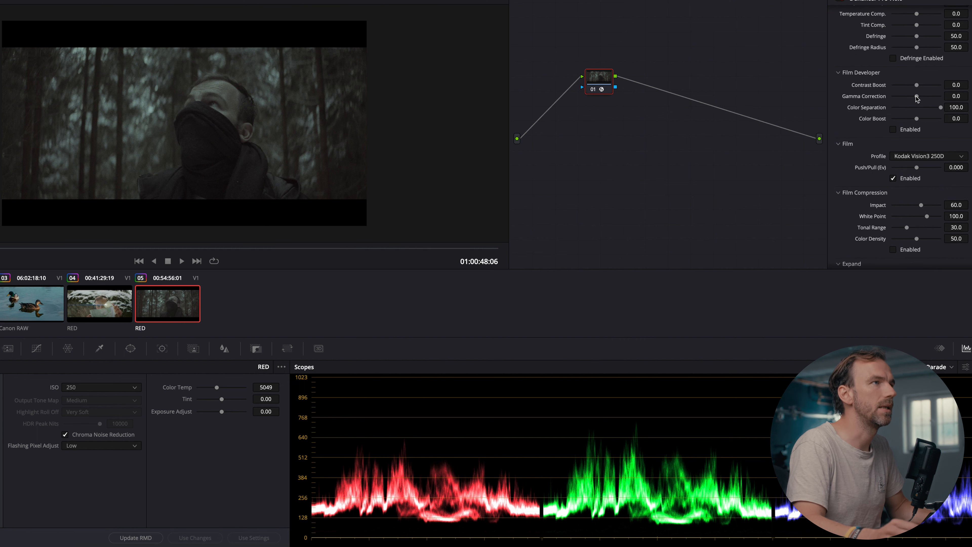
{"action": "left_click", "coordinate": [917, 31]}
{"action": "left_click", "coordinate": [913, 105]}
{"action": "left_click", "coordinate": [919, 38]}
{"action": "left_click", "coordinate": [900, 137]}
{"action": "left_click", "coordinate": [914, 48]}
{"action": "left_click", "coordinate": [913, 70]}
Set the forest clip's film profile to Kodak Vision3 50D and its print profile to Kodak 2383 Print Film
{"action": "scroll", "coordinate": [913, 184], "scroll_direction": "down", "scroll_amount": 8}
{"action": "left_click", "coordinate": [894, 197]}
{"action": "scroll", "coordinate": [916, 192], "scroll_direction": "up", "scroll_amount": 3}
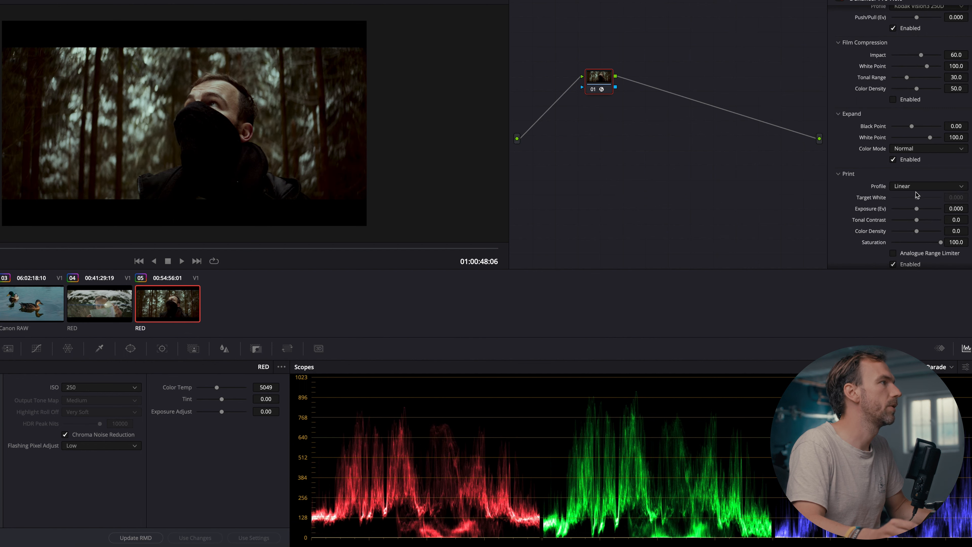
{"action": "scroll", "coordinate": [916, 191], "scroll_direction": "up", "scroll_amount": 1}
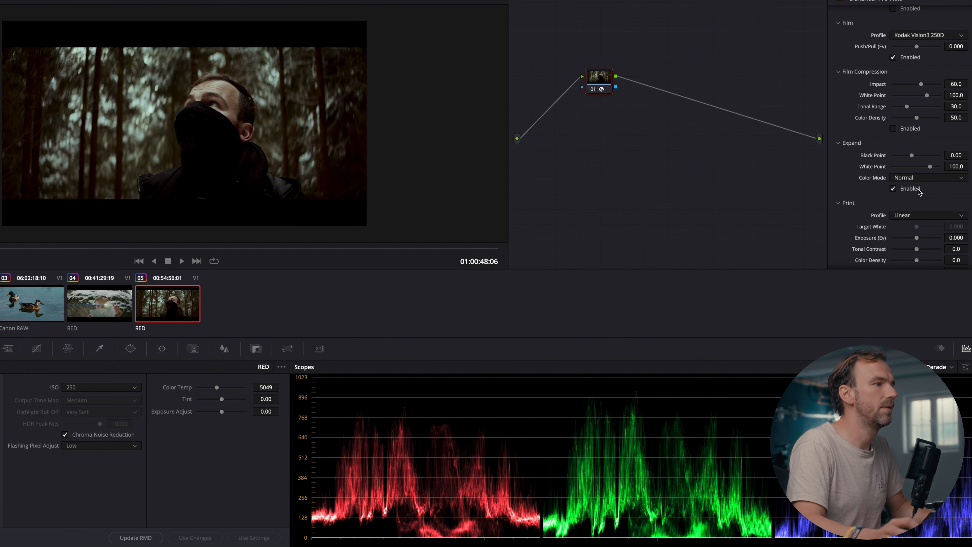
{"action": "scroll", "coordinate": [928, 115], "scroll_direction": "down", "scroll_amount": 2}
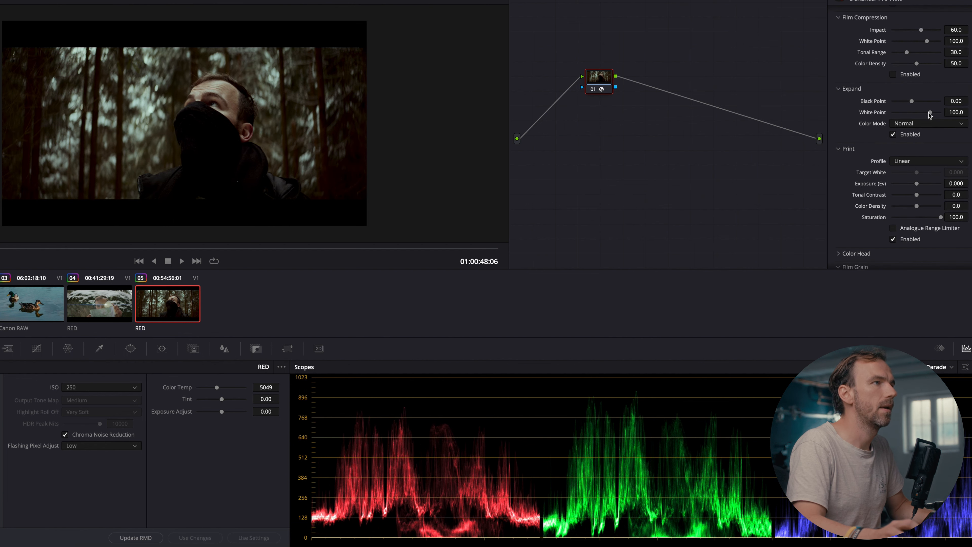
{"action": "scroll", "coordinate": [927, 112], "scroll_direction": "up", "scroll_amount": 2}
{"action": "left_click", "coordinate": [928, 35]}
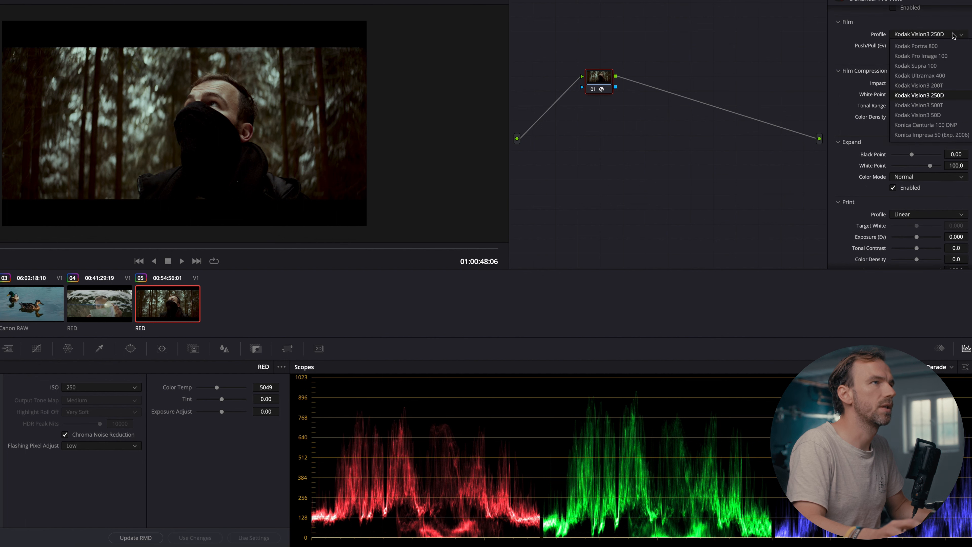
{"action": "left_click", "coordinate": [946, 118]}
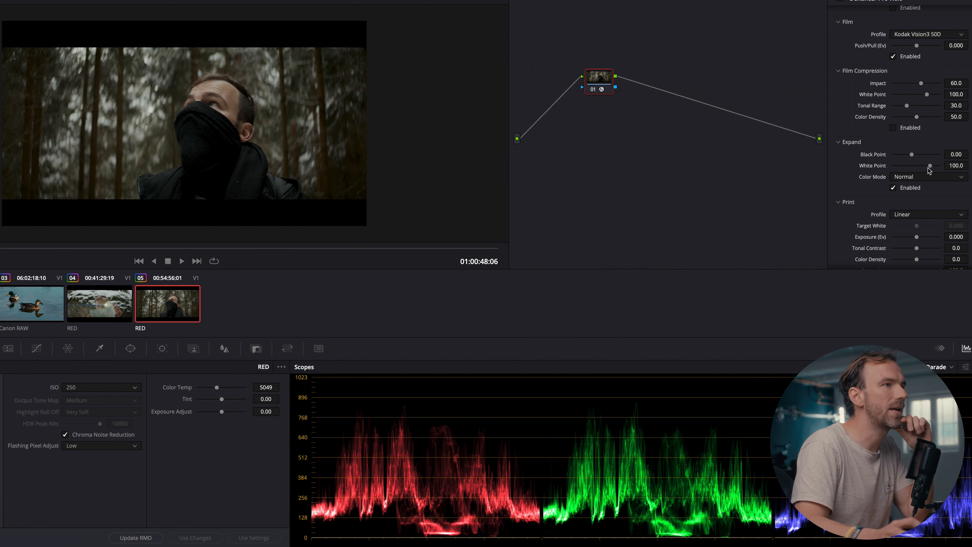
{"action": "left_click", "coordinate": [922, 213]}
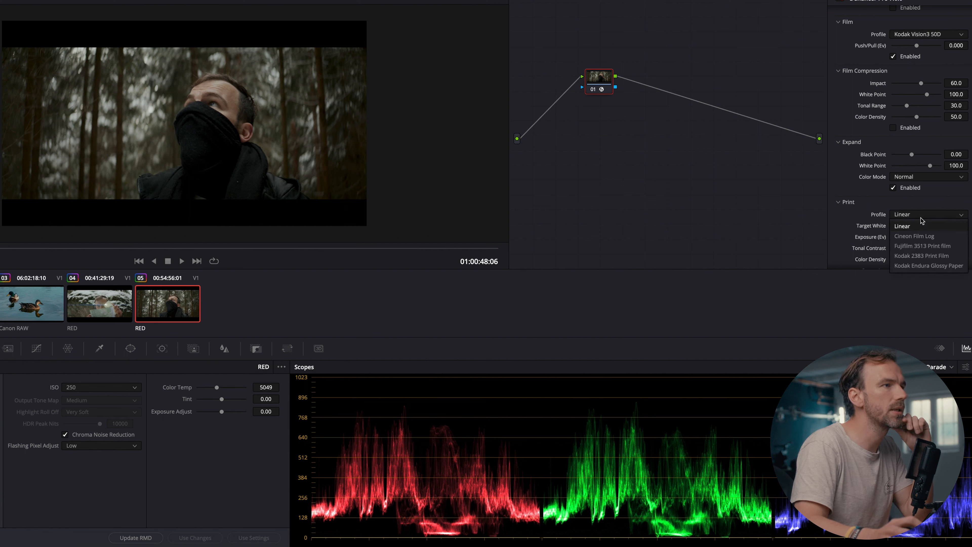
{"action": "left_click", "coordinate": [921, 256]}
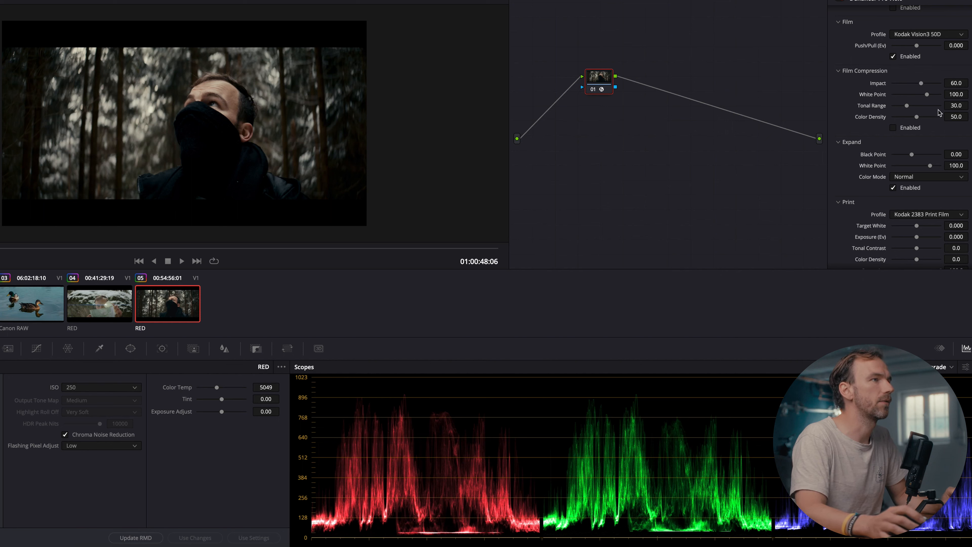
Enable Halation and Bloom on the forest clip with their 35 mm / Super 35 profiles
{"action": "scroll", "coordinate": [934, 111], "scroll_direction": "down", "scroll_amount": 5}
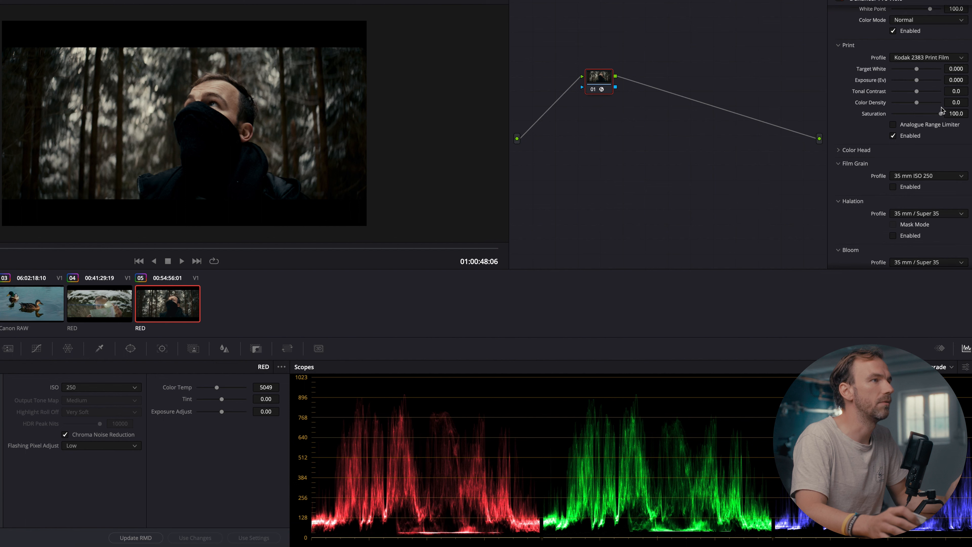
{"action": "scroll", "coordinate": [941, 109], "scroll_direction": "down", "scroll_amount": 1}
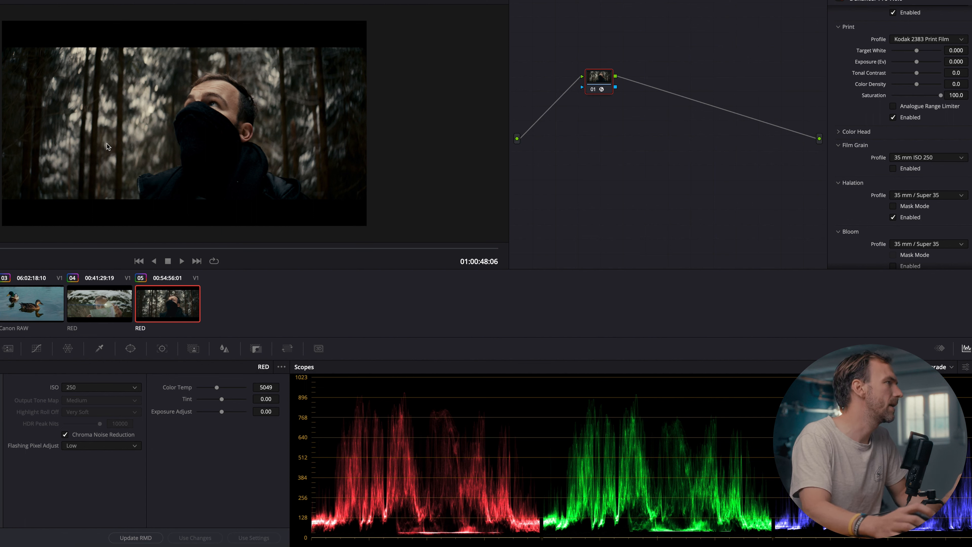
{"action": "scroll", "coordinate": [881, 179], "scroll_direction": "down", "scroll_amount": 3}
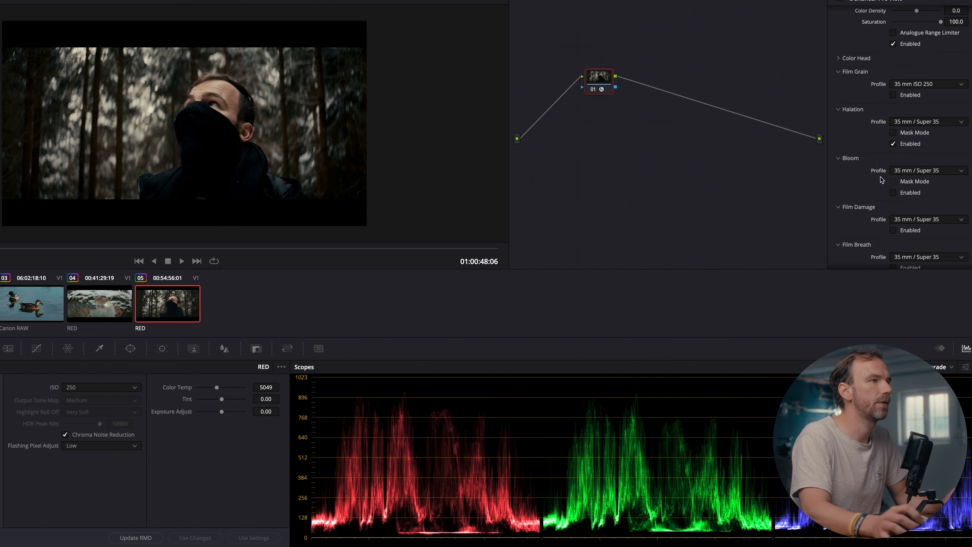
{"action": "left_click", "coordinate": [893, 193]}
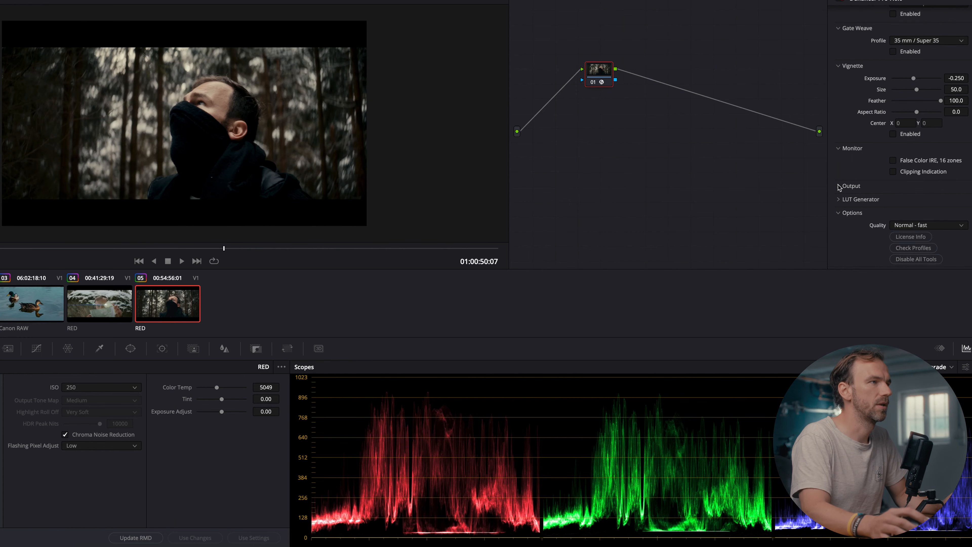
Expand the Output section to view its options, and collapse it again
{"action": "left_click", "coordinate": [838, 185]}
{"action": "left_click", "coordinate": [839, 186]}
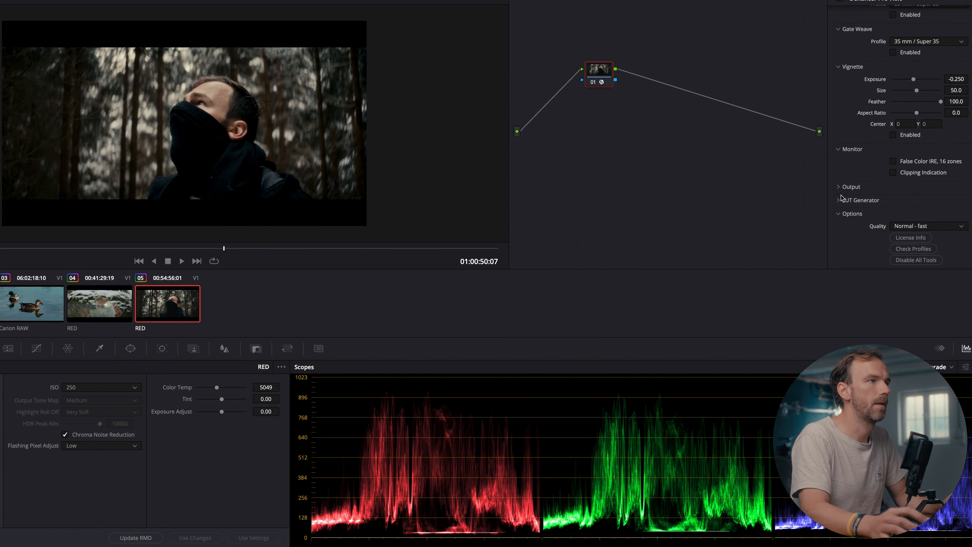